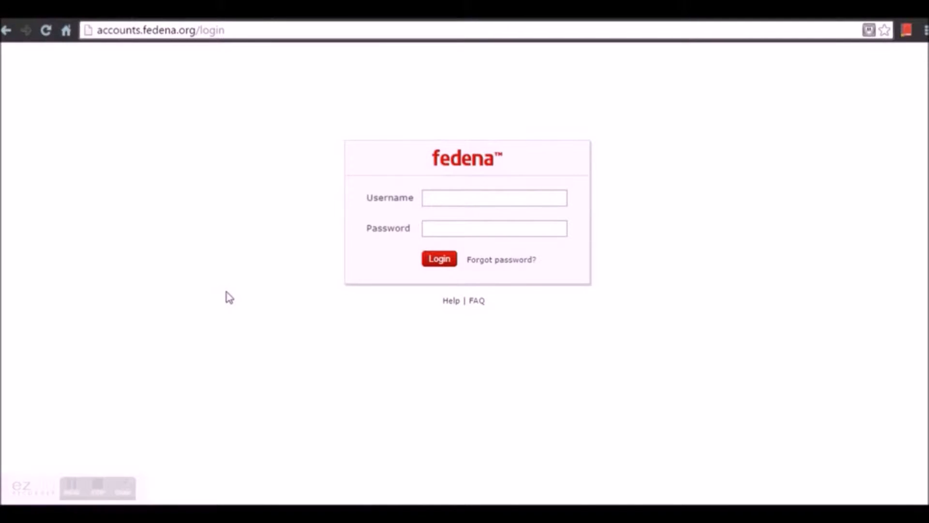
- Log in to Fedena as admin, decline saving the password, and open the Company profile
{"action": "left_click", "coordinate": [461, 197]}
{"action": "type", "text": "aparajita"}
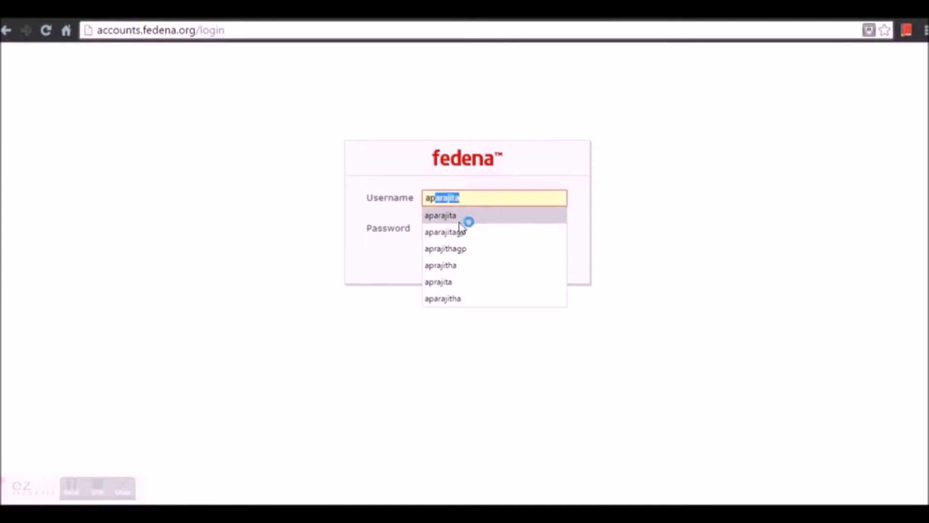
{"action": "left_click", "coordinate": [460, 221]}
{"action": "left_click", "coordinate": [459, 228]}
{"action": "type", "text": "****"}
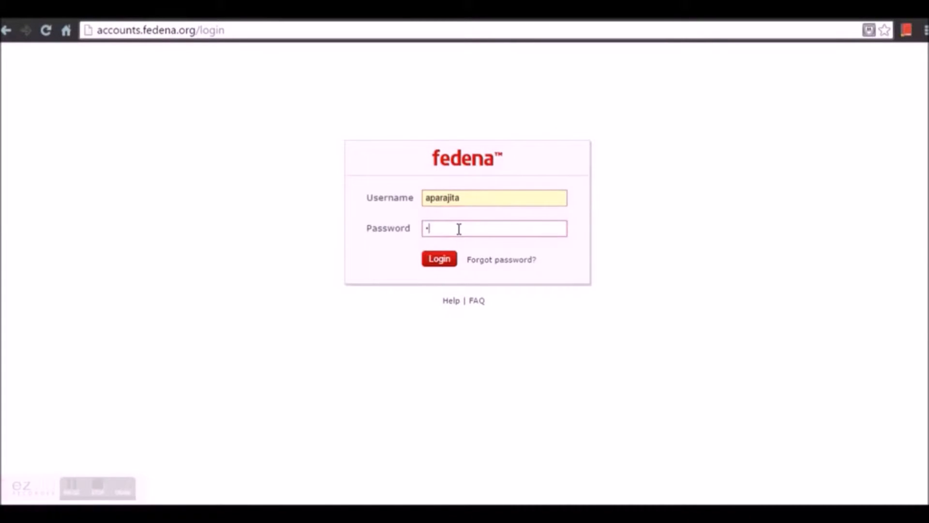
{"action": "type", "text": "****"}
{"action": "key", "text": "Return"}
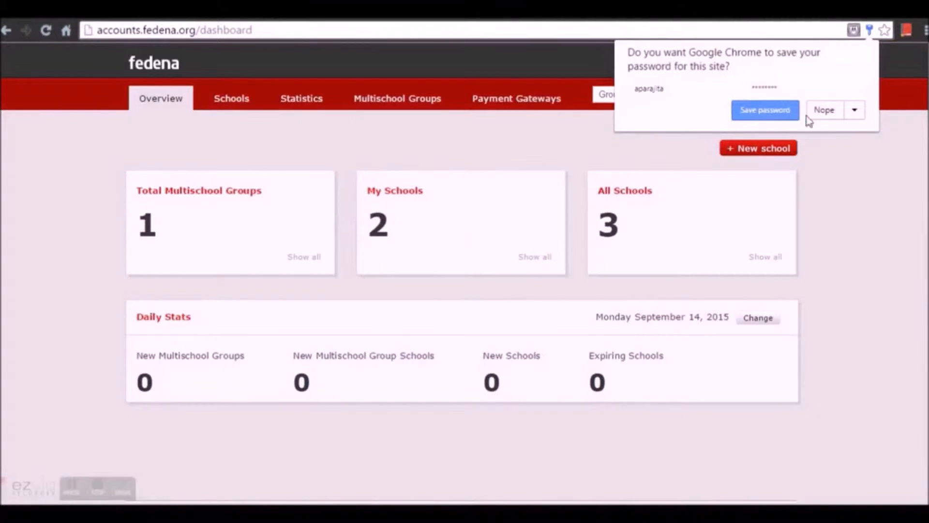
{"action": "left_click", "coordinate": [820, 112]}
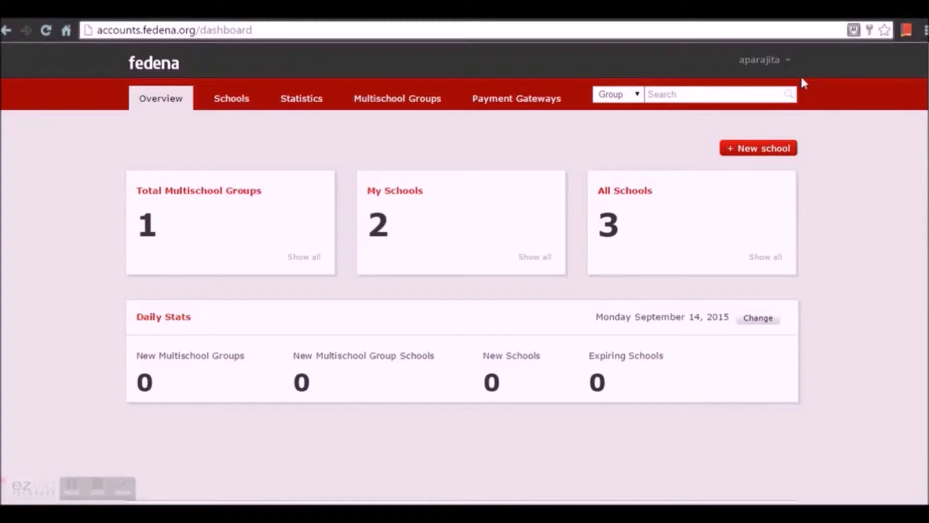
{"action": "left_click", "coordinate": [787, 62]}
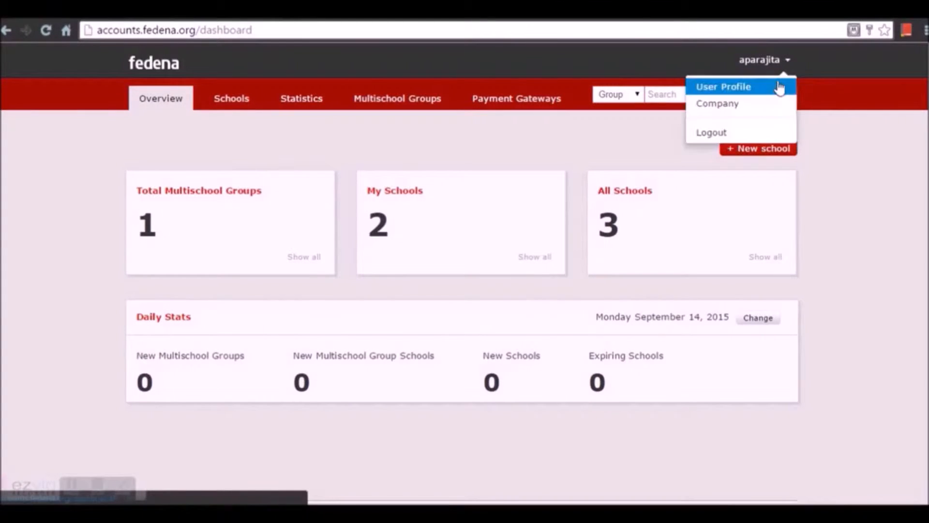
{"action": "left_click", "coordinate": [772, 103]}
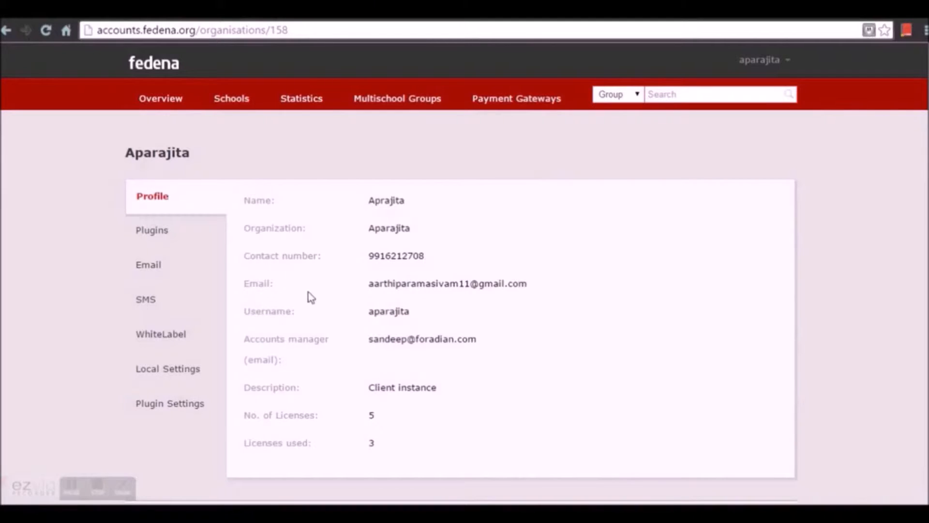
- Review the organisation's plugins, then view its Email settings (smtp.gmail.com, port 587, STARTTLS)
{"action": "scroll", "coordinate": [409, 283], "scroll_direction": "down", "scroll_amount": 1}
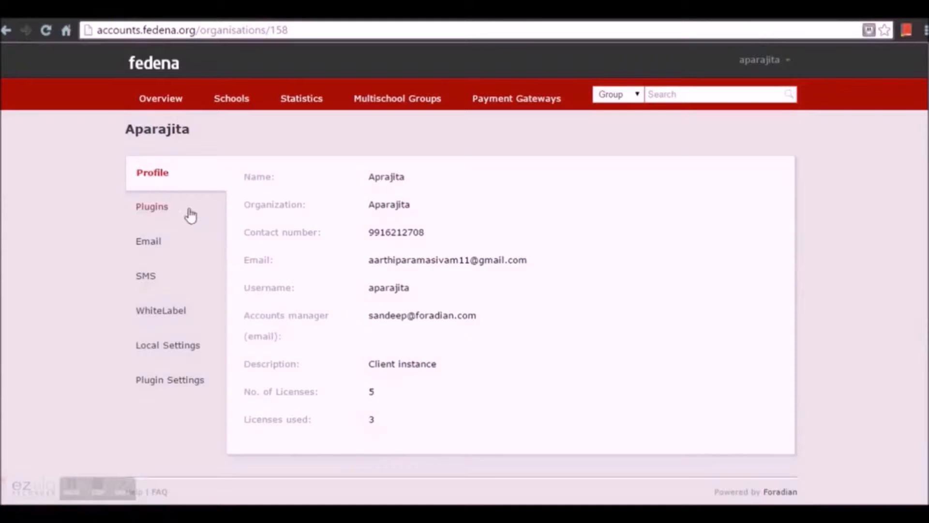
{"action": "left_click", "coordinate": [173, 214]}
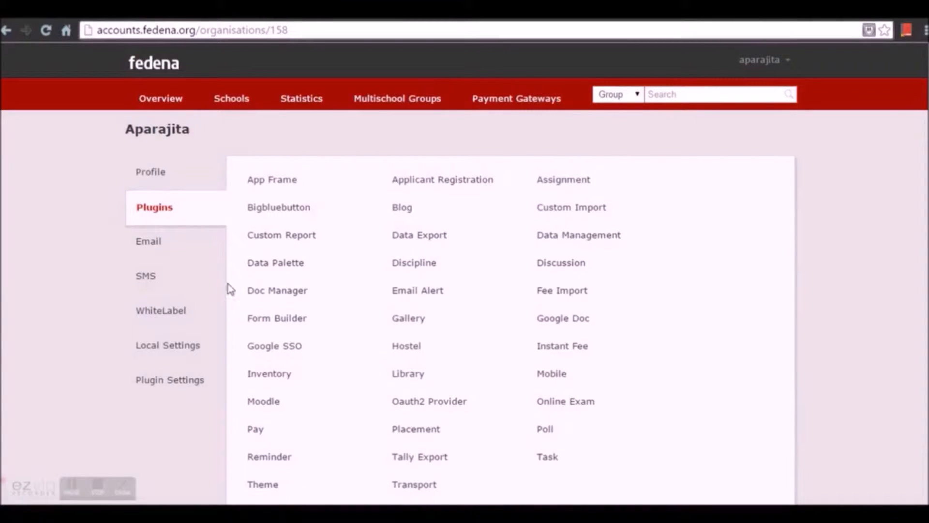
{"action": "left_click", "coordinate": [172, 249]}
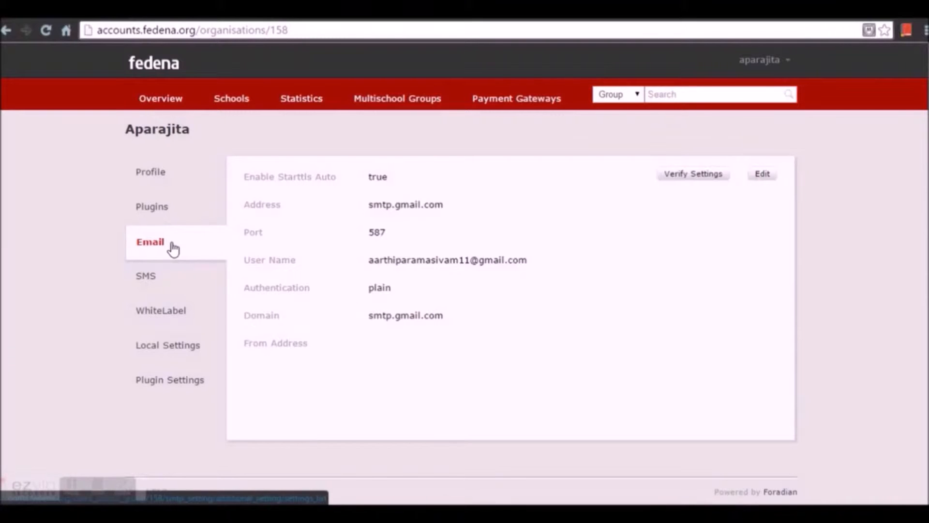
- Save the SMTP email settings, decline the browser password prompt, and recheck the Email tab
{"action": "left_click", "coordinate": [760, 177]}
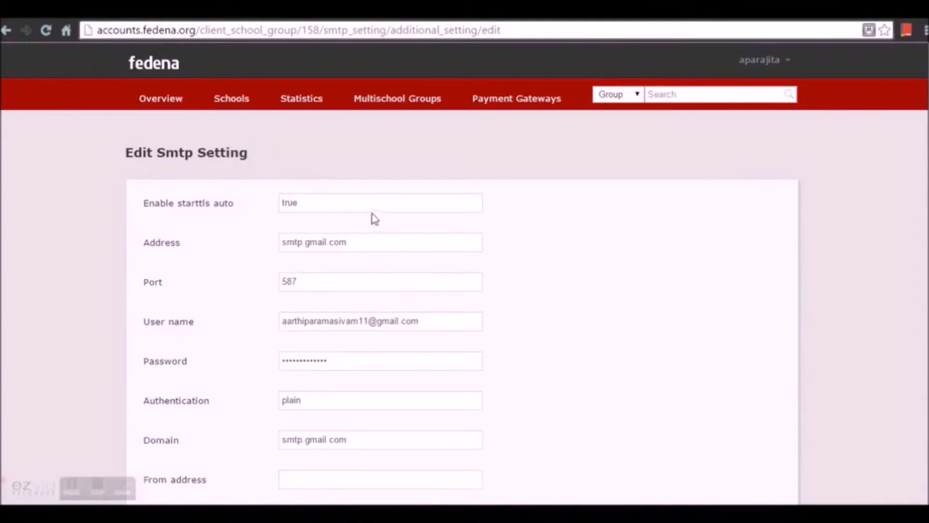
{"action": "scroll", "coordinate": [321, 209], "scroll_direction": "down", "scroll_amount": 2}
{"action": "scroll", "coordinate": [334, 372], "scroll_direction": "up", "scroll_amount": 2}
{"action": "scroll", "coordinate": [355, 403], "scroll_direction": "down", "scroll_amount": 2}
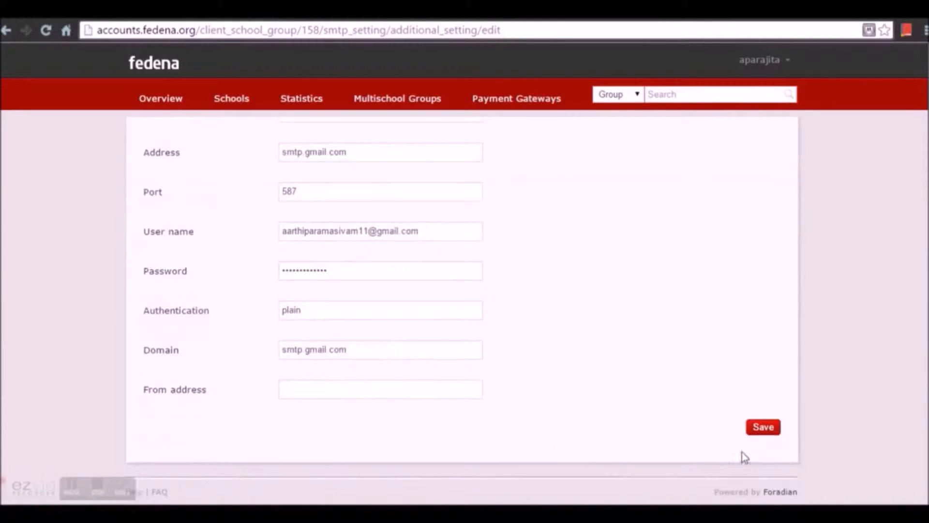
{"action": "left_click", "coordinate": [762, 429]}
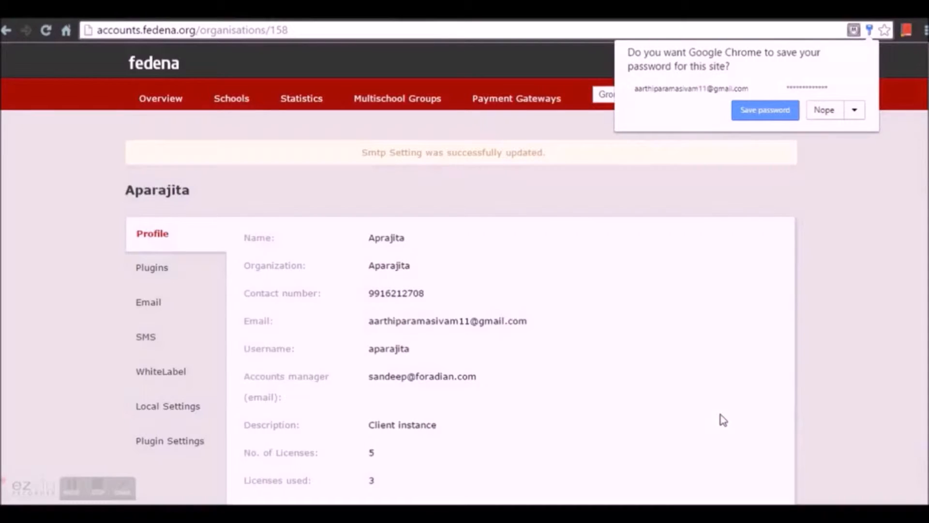
{"action": "left_click", "coordinate": [833, 112]}
{"action": "left_click", "coordinate": [167, 320]}
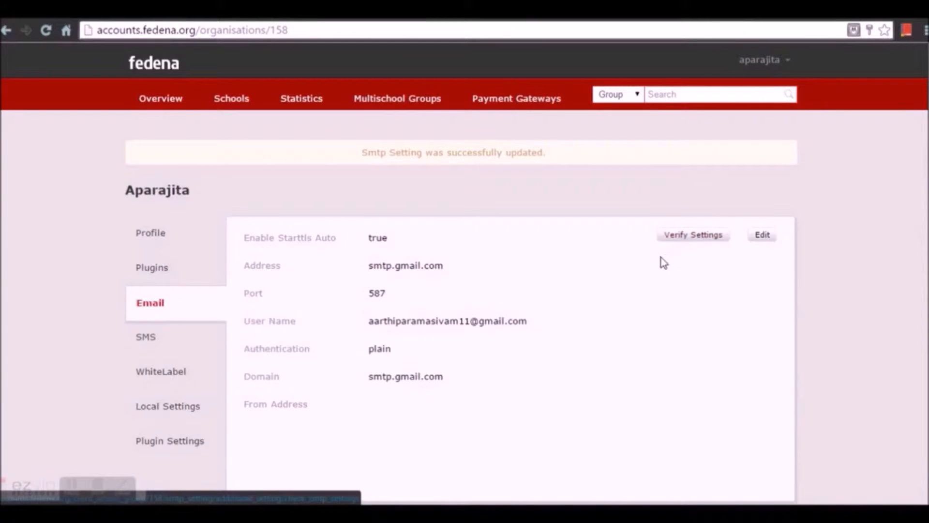
- Open the organisation's SMS packages and start a new one with Create an SMS Package
{"action": "left_click", "coordinate": [170, 344]}
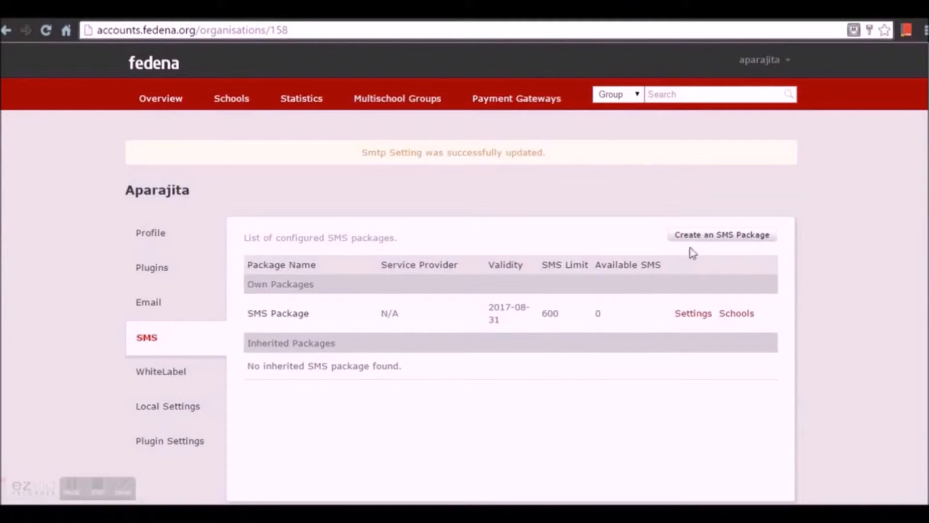
{"action": "left_click", "coordinate": [701, 239]}
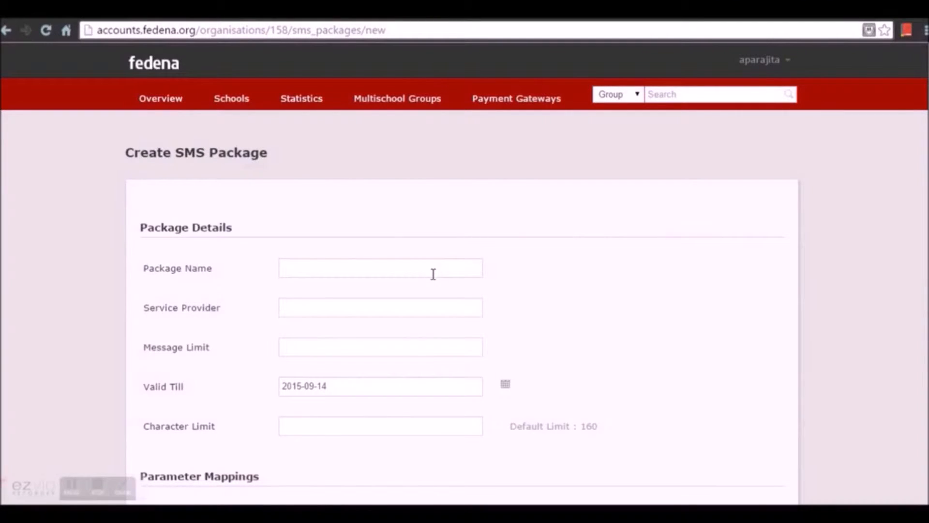
- Enter package name SMS_ABC PACKAGE, service provider TRP Sms and message limit 500
{"action": "left_click", "coordinate": [434, 274]}
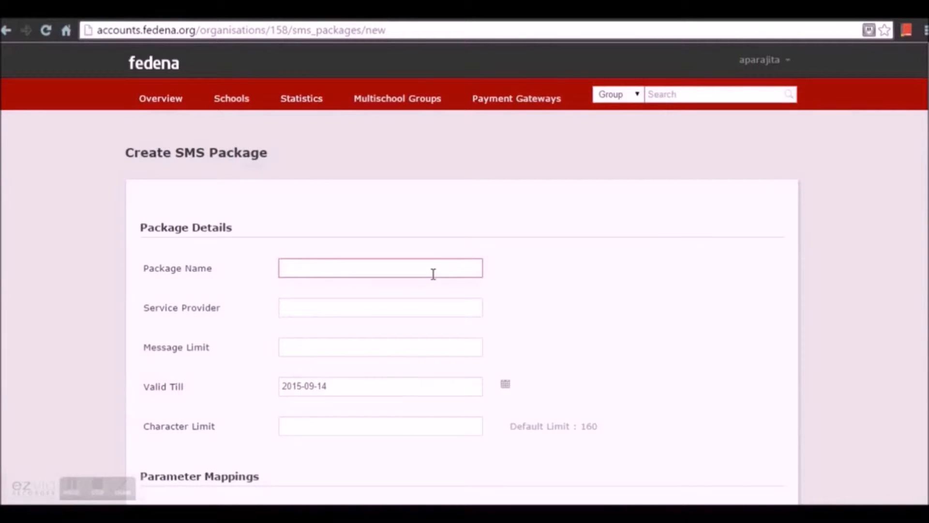
{"action": "type", "text": "SMS_ABC PACKAG"}
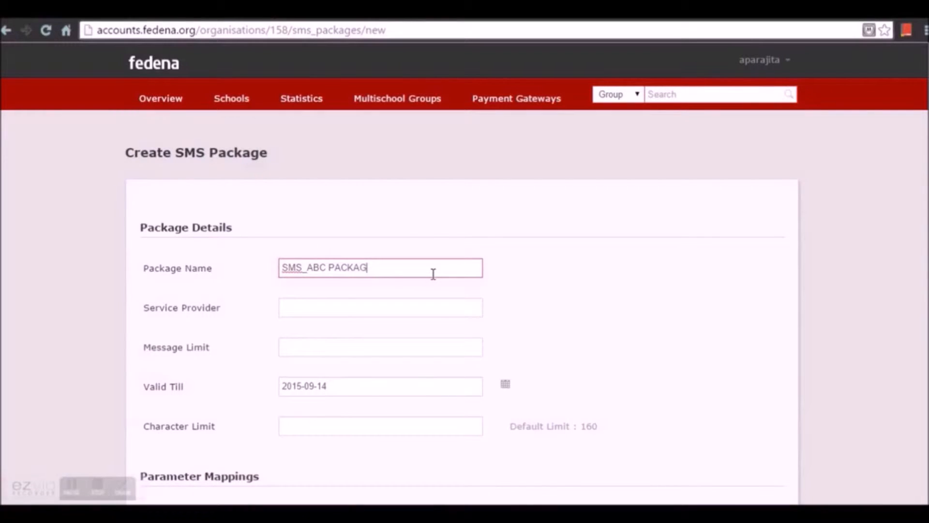
{"action": "type", "text": "E"}
{"action": "left_click", "coordinate": [393, 305]}
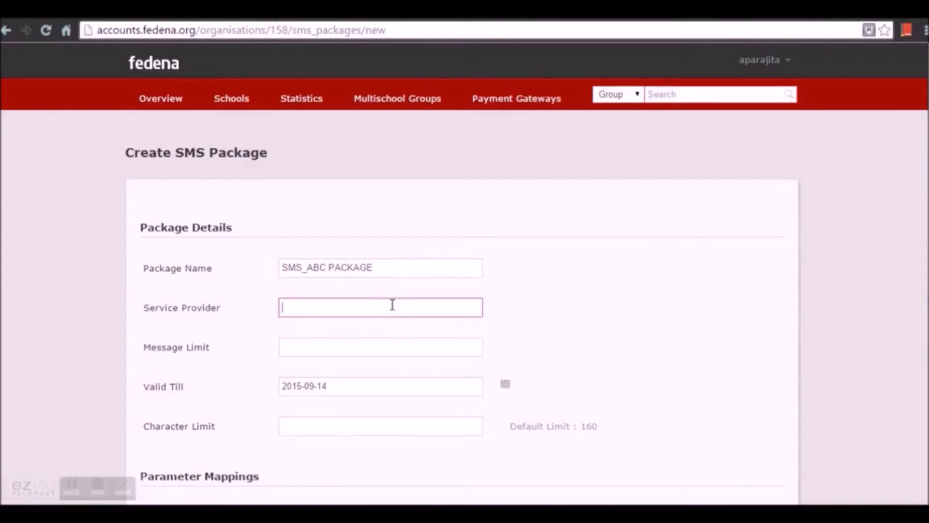
{"action": "type", "text": "TRP Sms"}
{"action": "left_click", "coordinate": [338, 342]}
{"action": "type", "text": "500"}
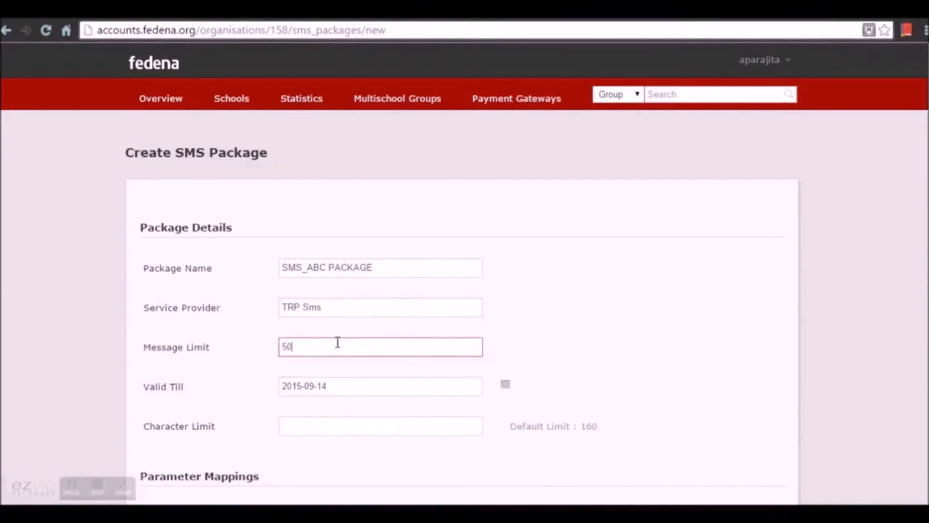
- Set the package's Valid Till date to 2015-12-31 from the calendar
{"action": "left_click", "coordinate": [506, 386]}
{"action": "left_click", "coordinate": [353, 282]}
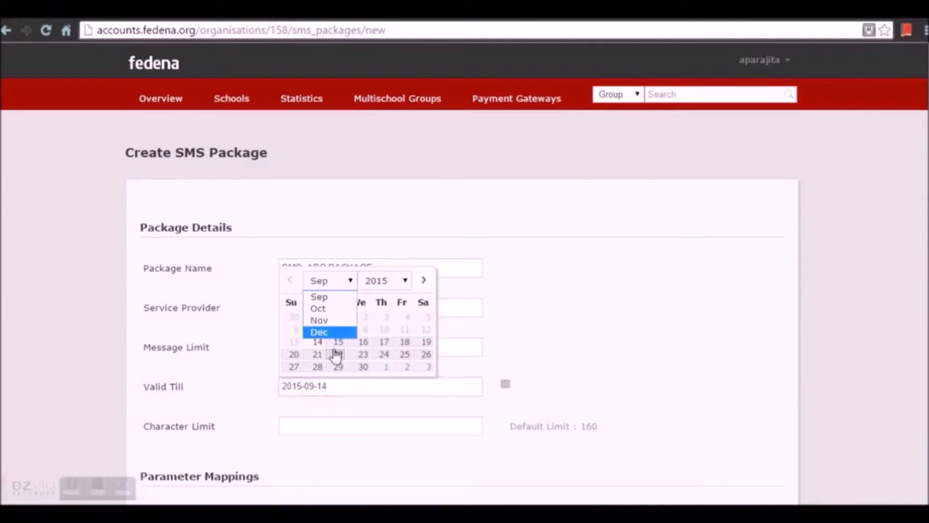
{"action": "left_click", "coordinate": [334, 334]}
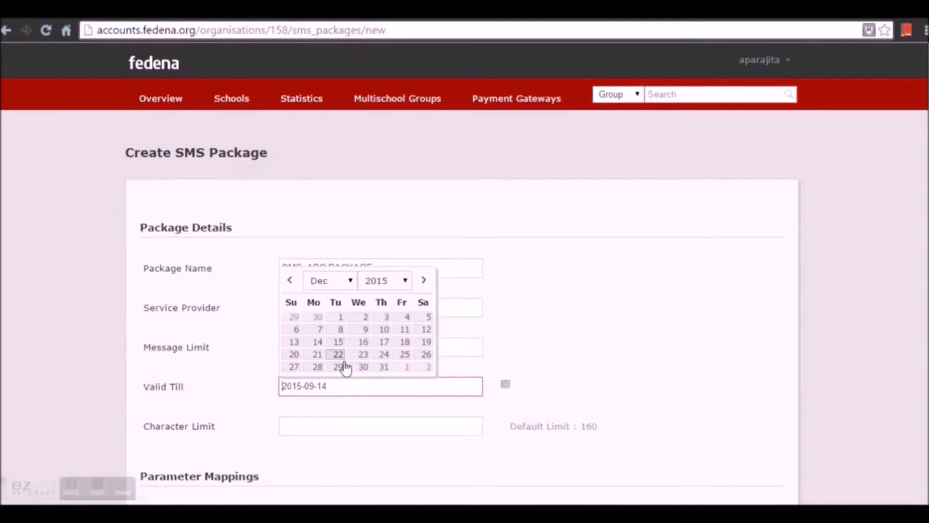
{"action": "left_click", "coordinate": [383, 368]}
{"action": "scroll", "coordinate": [390, 428], "scroll_direction": "down", "scroll_amount": 3}
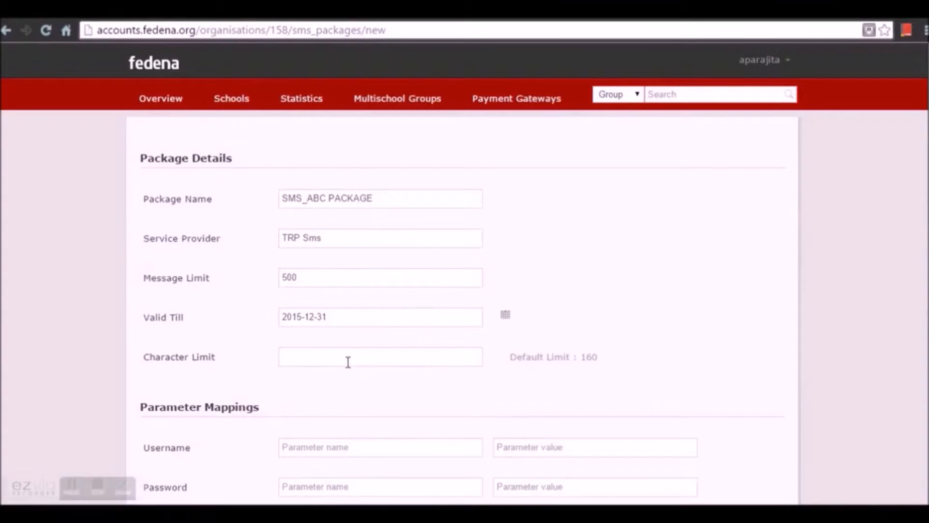
{"action": "scroll", "coordinate": [348, 362], "scroll_direction": "down", "scroll_amount": 5}
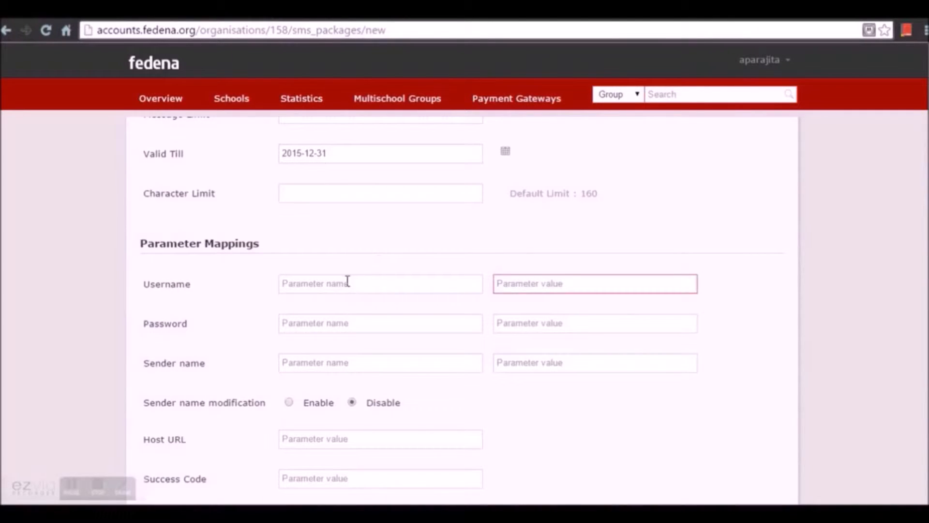
- Map the username parameter as Username with the gateway username value
{"action": "left_click", "coordinate": [346, 287]}
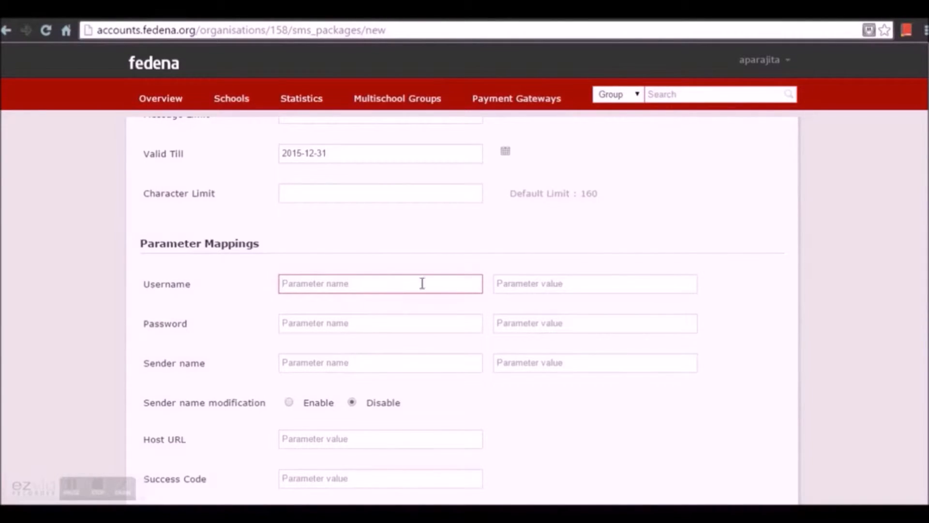
{"action": "left_click", "coordinate": [533, 284]}
{"action": "left_click", "coordinate": [395, 288]}
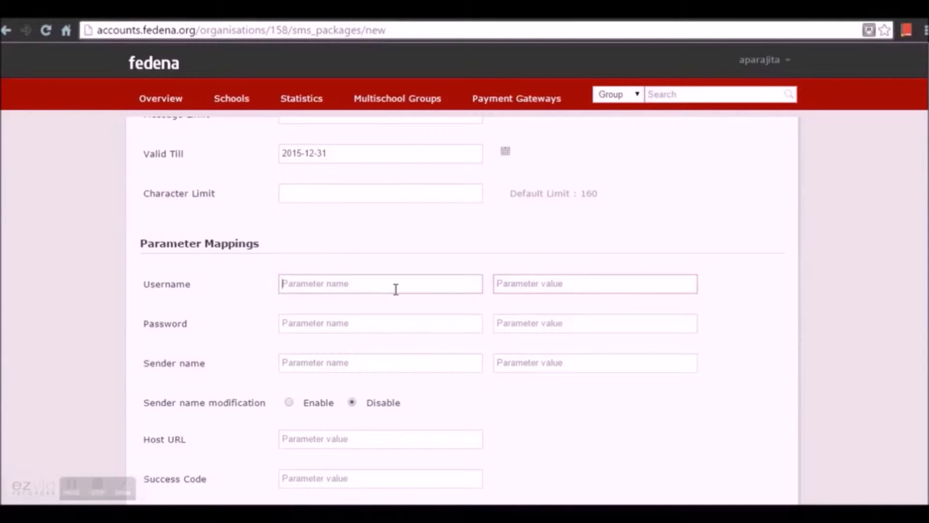
{"action": "type", "text": "Username"}
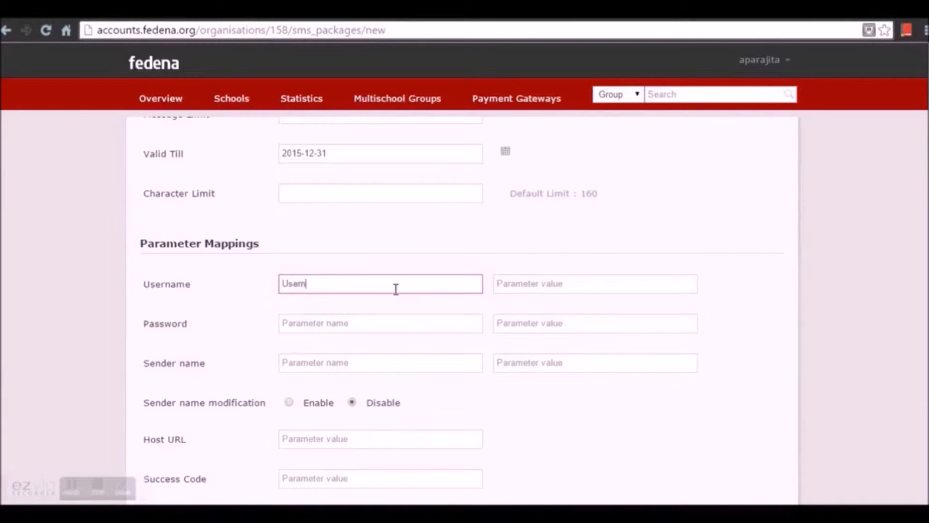
{"action": "left_click", "coordinate": [529, 283]}
{"action": "type", "text": "XYA"}
{"action": "key", "text": "BackSpace"}
{"action": "type", "text": "Z"}
- Map the password parameter as Key with the gateway password value
{"action": "left_click", "coordinate": [390, 323]}
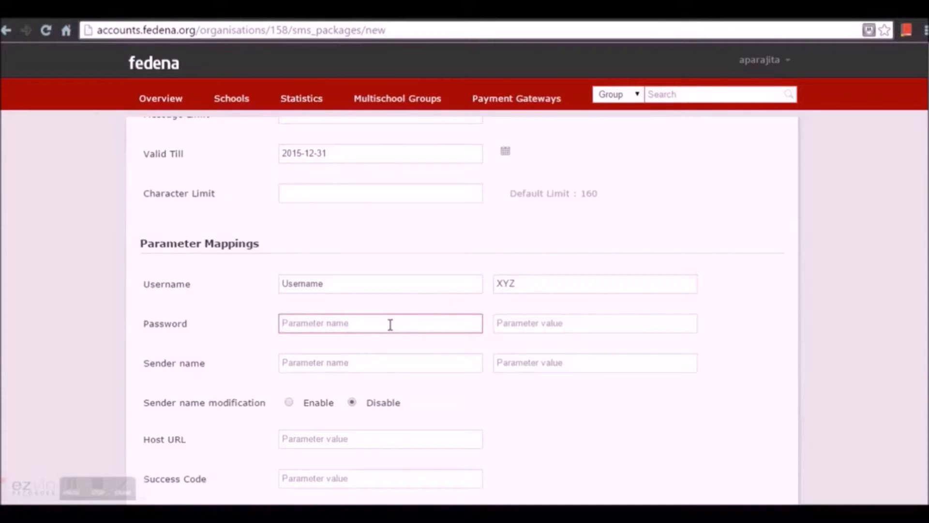
{"action": "type", "text": "Ket"}
{"action": "type", "text": "y"}
{"action": "left_click", "coordinate": [542, 320]}
{"action": "type", "text": "123"}
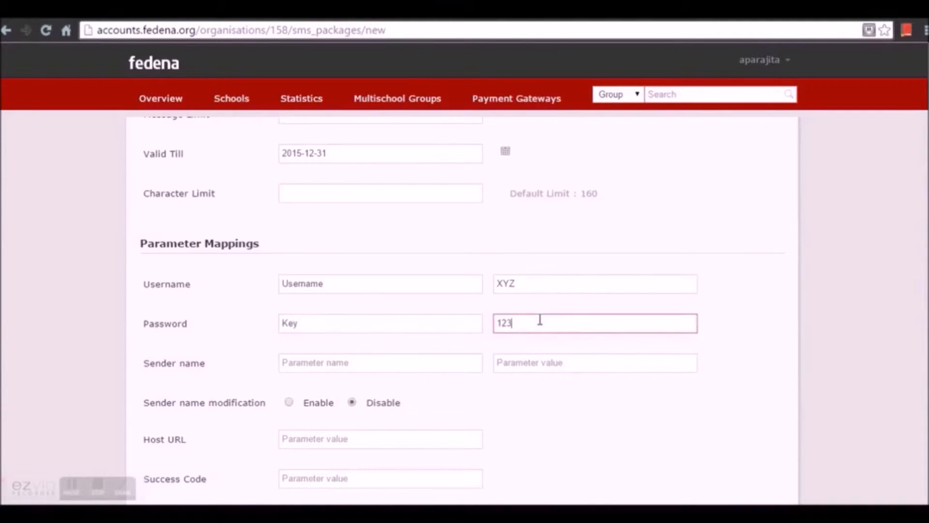
{"action": "type", "text": " 567"}
- Map the sender name parameter as Sendername with value sms_trp
{"action": "left_click", "coordinate": [337, 372]}
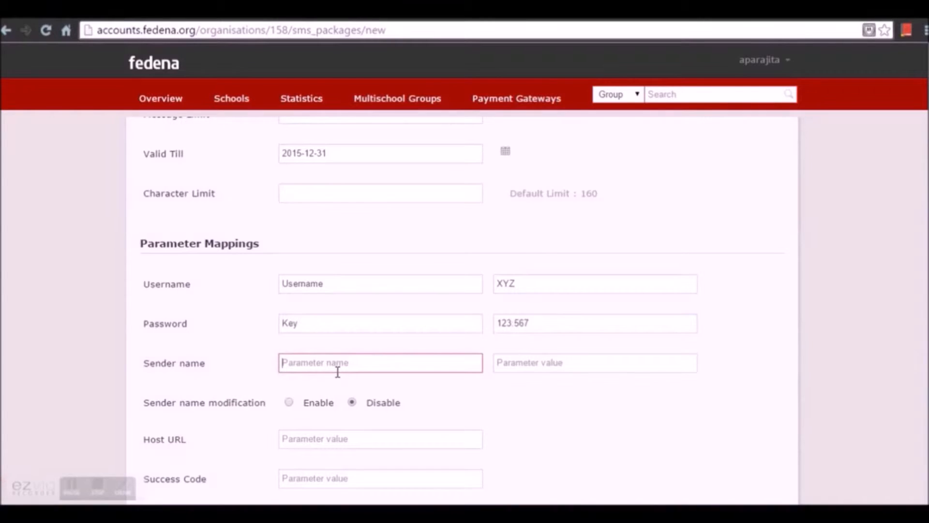
{"action": "type", "text": "Sms_trp"}
{"action": "left_click", "coordinate": [561, 368]}
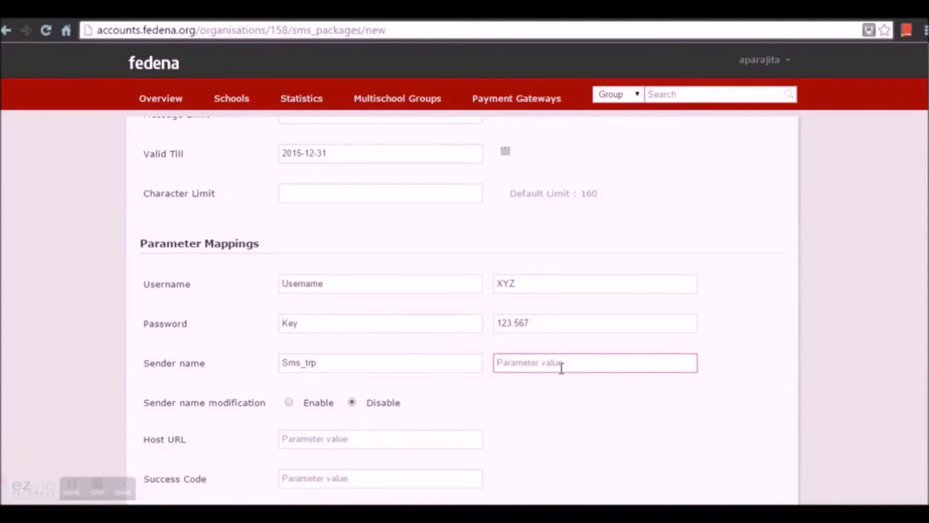
{"action": "key", "text": "shift+Tab"}
{"action": "key", "text": "BackSpace"}
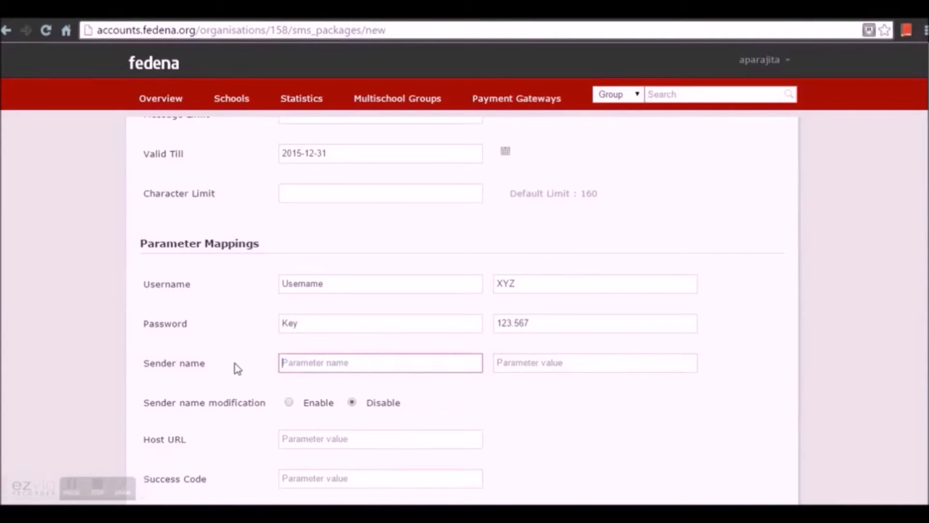
{"action": "type", "text": "Sendername"}
{"action": "left_click", "coordinate": [523, 366]}
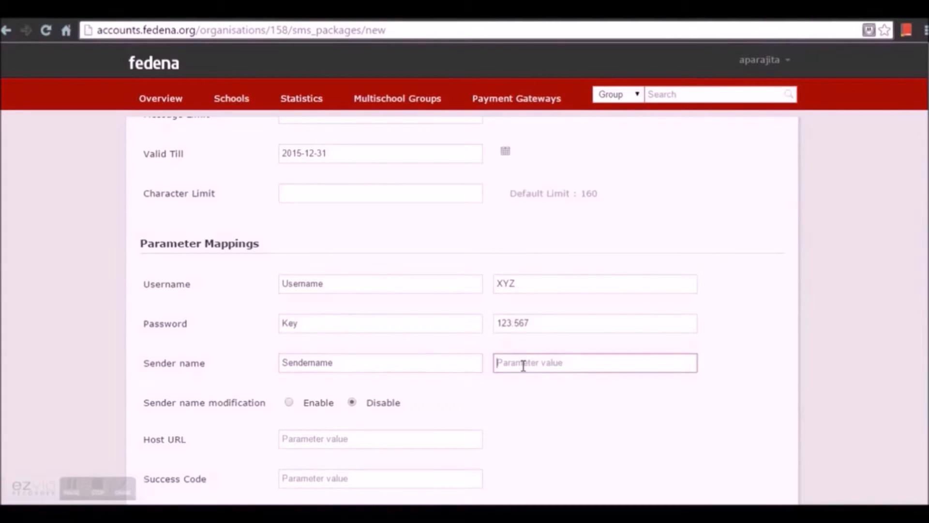
{"action": "type", "text": "sms_mp"}
{"action": "left_click", "coordinate": [554, 451]}
{"action": "scroll", "coordinate": [533, 426], "scroll_direction": "down", "scroll_amount": 3}
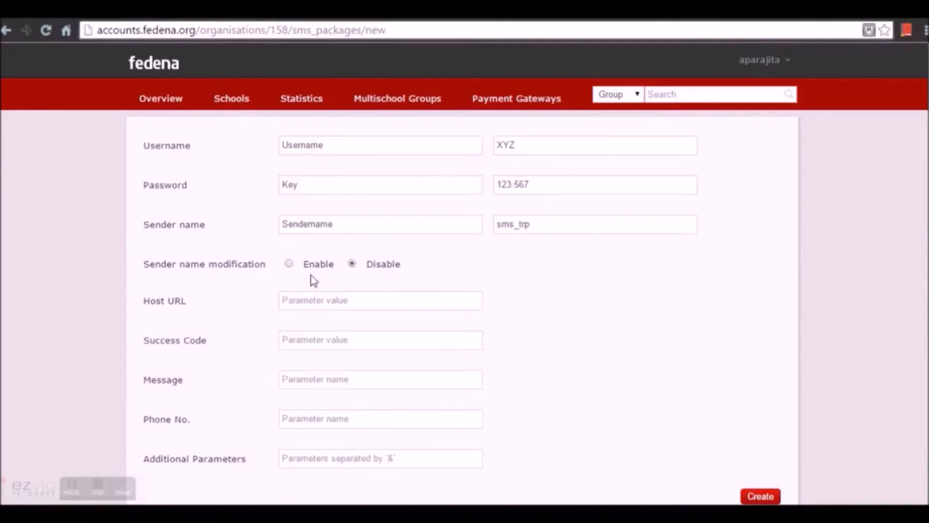
- Keep sender name modification disabled and set the host URL to sms.foradian.net
{"action": "left_click", "coordinate": [290, 269]}
{"action": "left_click", "coordinate": [354, 274]}
{"action": "left_click", "coordinate": [337, 296]}
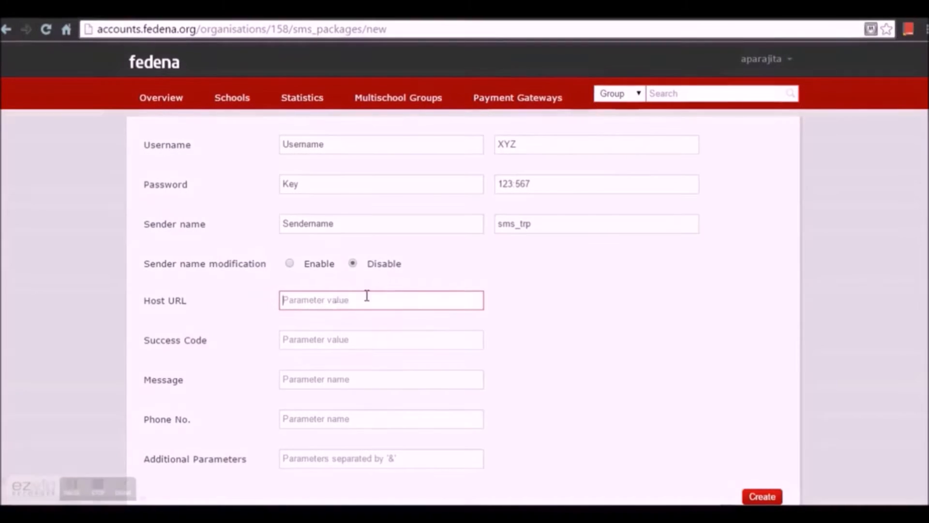
{"action": "type", "text": "sms.fora"}
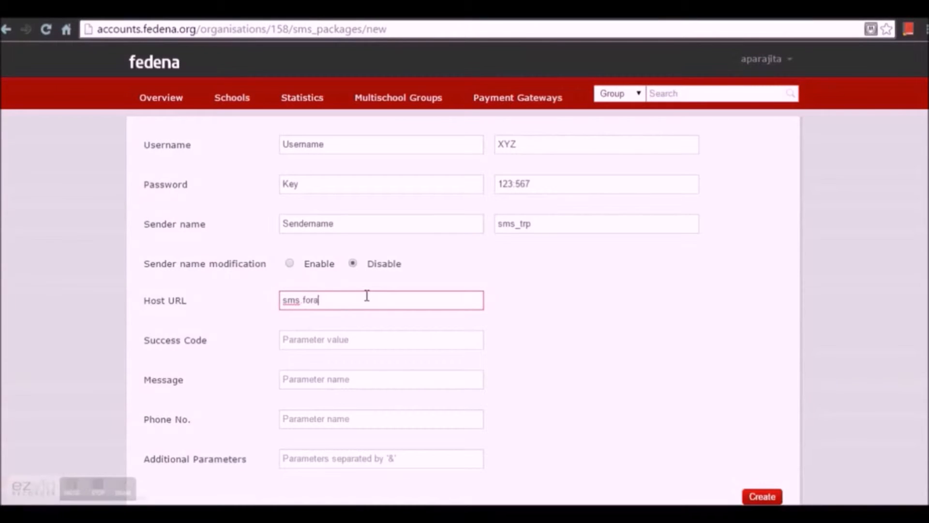
{"action": "type", "text": "dian.net"}
- Set success code to success, message parameter to Text and phone parameter to mobileno
{"action": "left_click", "coordinate": [361, 348]}
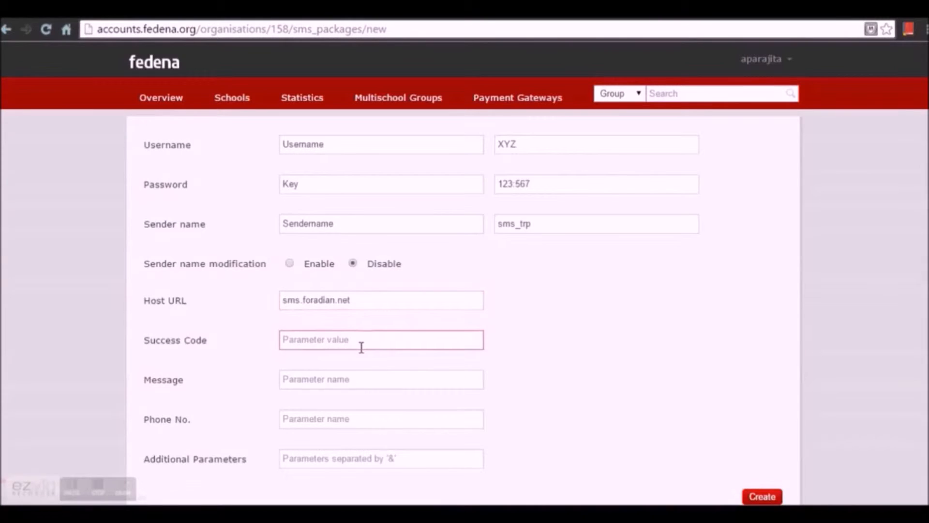
{"action": "type", "text": "success"}
{"action": "left_click", "coordinate": [361, 380]}
{"action": "type", "text": "Text"}
{"action": "left_click", "coordinate": [348, 419]}
{"action": "type", "text": "mob"}
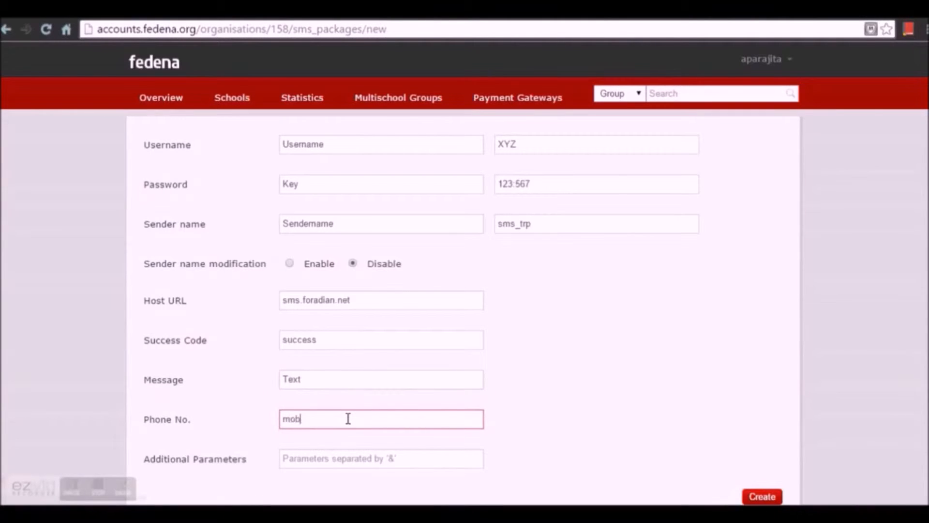
{"action": "type", "text": "ileno"}
{"action": "scroll", "coordinate": [347, 423], "scroll_direction": "down", "scroll_amount": 2}
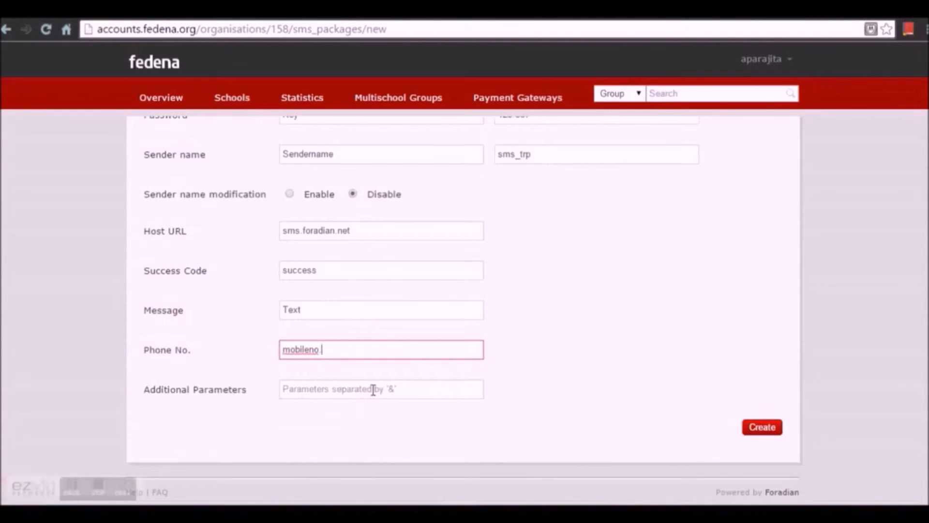
{"action": "scroll", "coordinate": [533, 379], "scroll_direction": "up", "scroll_amount": 9}
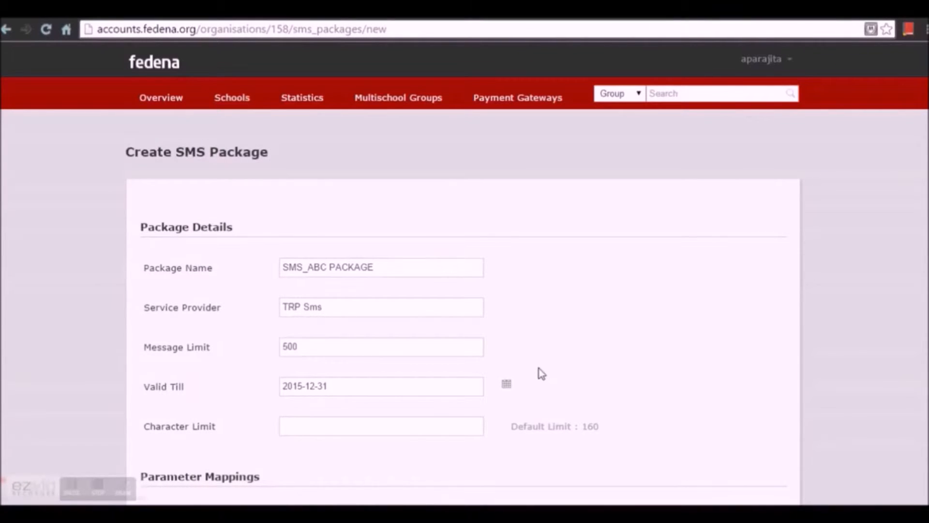
{"action": "scroll", "coordinate": [539, 373], "scroll_direction": "down", "scroll_amount": 7}
- Create SMS_ABC PACKAGE and return to the organisation's SMS package list
{"action": "scroll", "coordinate": [637, 389], "scroll_direction": "down", "scroll_amount": 2}
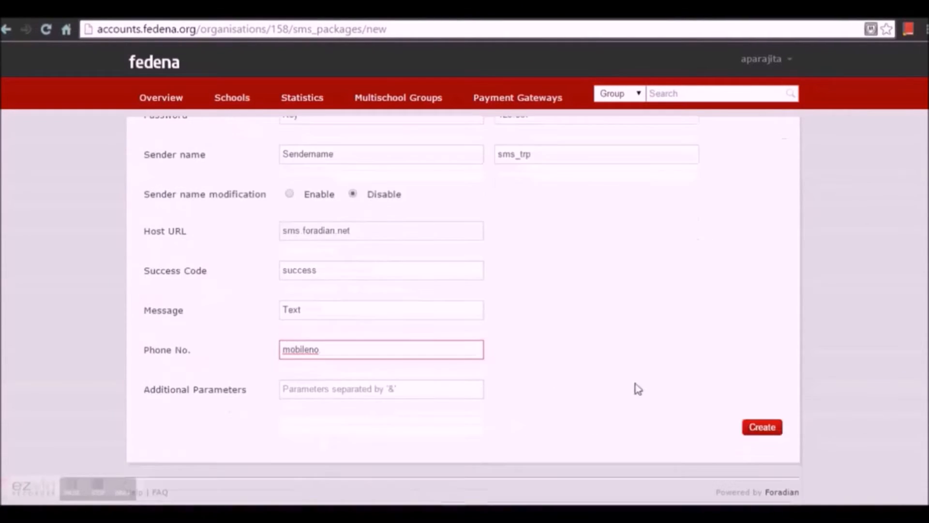
{"action": "left_click", "coordinate": [755, 427]}
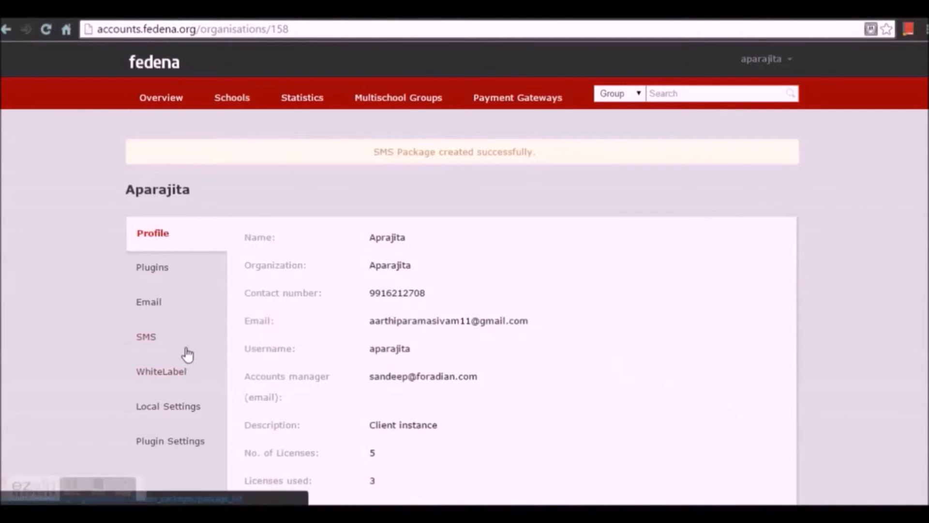
{"action": "left_click", "coordinate": [166, 341]}
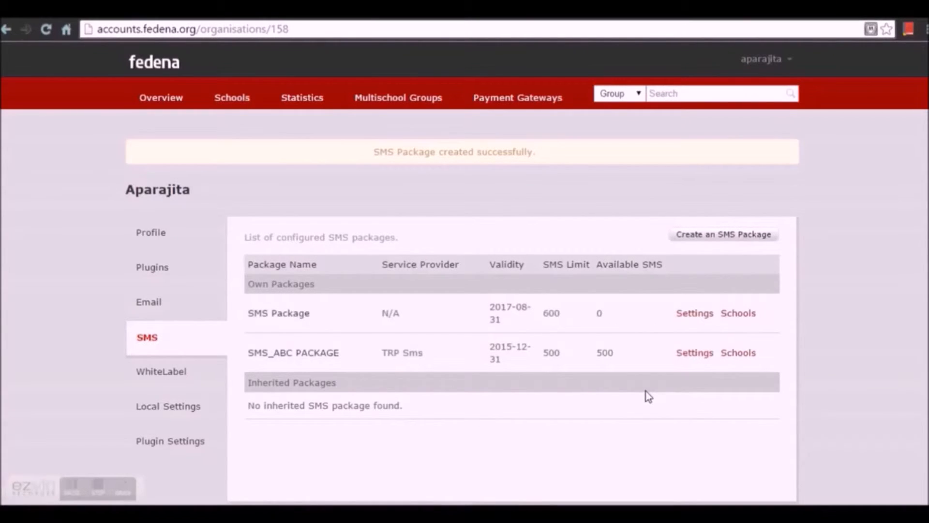
- Start assigning SMS_ABC PACKAGE to a school, choosing School type and school PRG
{"action": "left_click", "coordinate": [738, 354]}
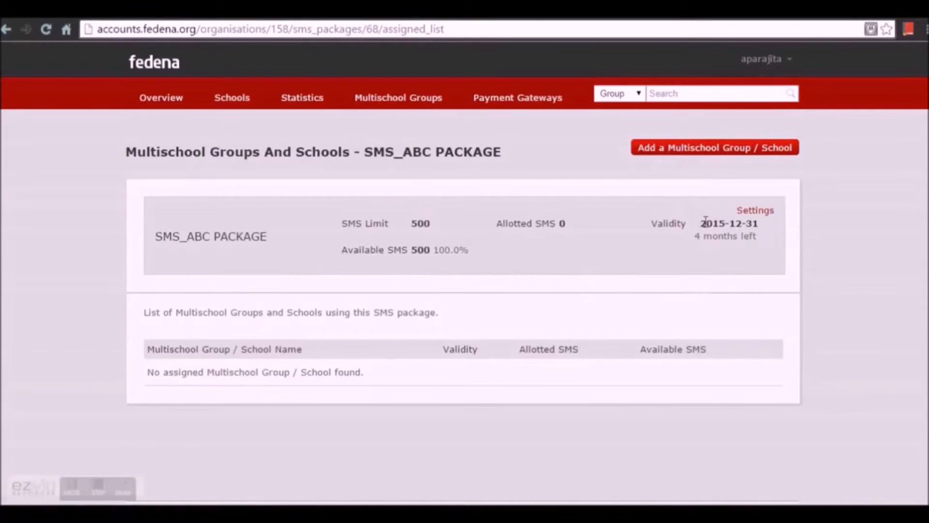
{"action": "left_click", "coordinate": [708, 155]}
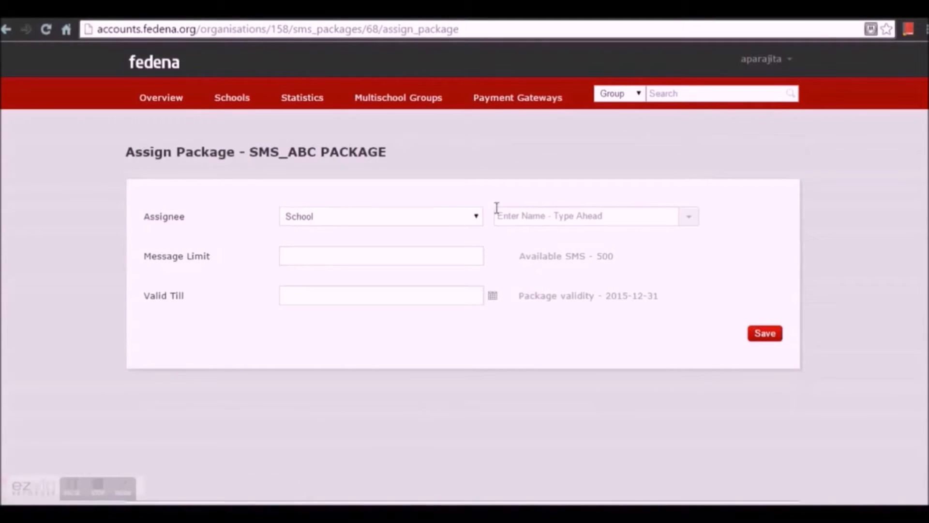
{"action": "left_click", "coordinate": [481, 223]}
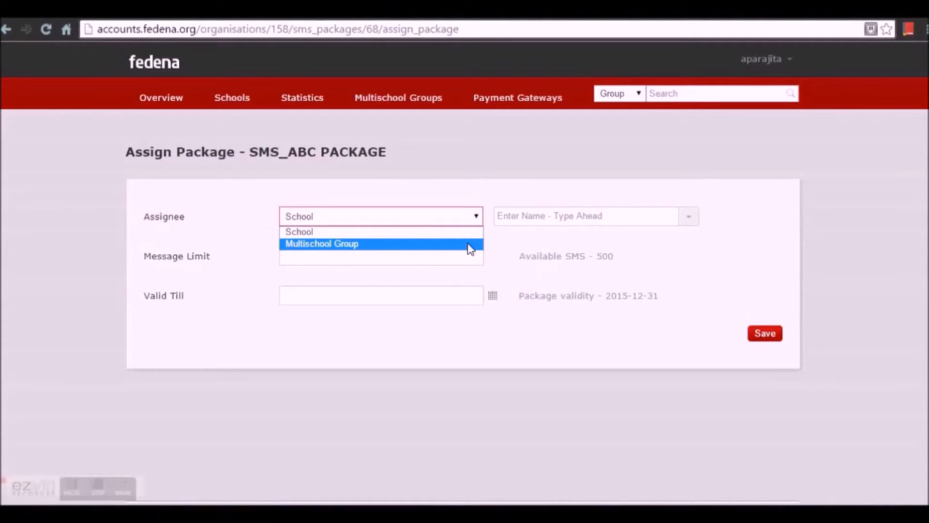
{"action": "left_click", "coordinate": [477, 234]}
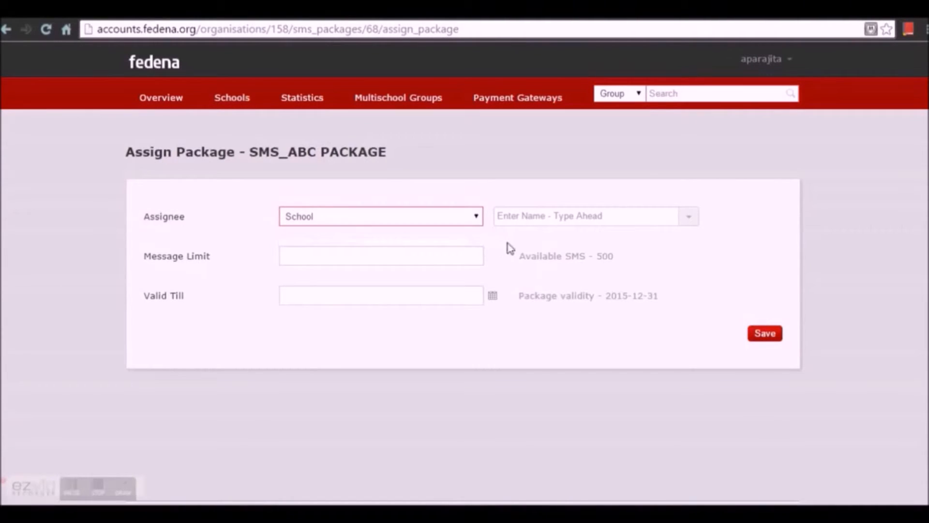
{"action": "left_click", "coordinate": [690, 217]}
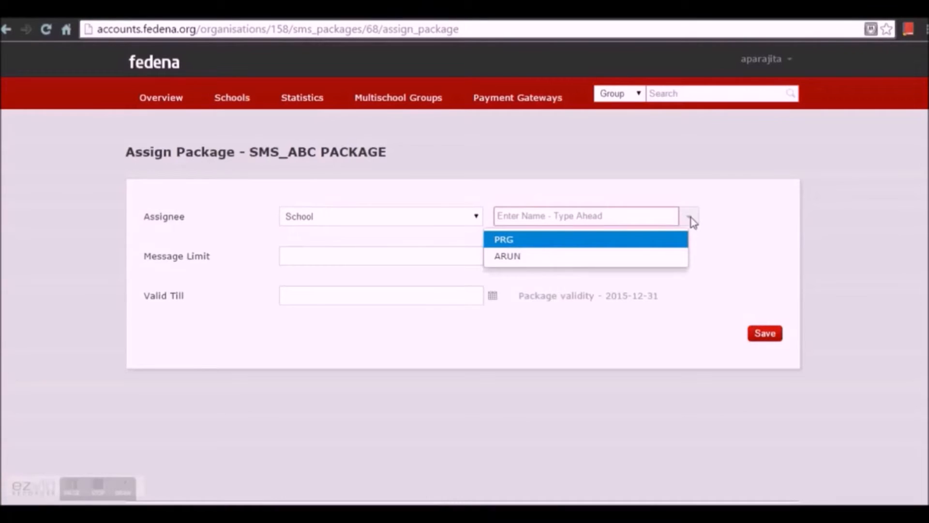
{"action": "left_click", "coordinate": [681, 242]}
- Give PRG 250 messages valid till 2015-09-30 and save the assignment
{"action": "left_click", "coordinate": [432, 261]}
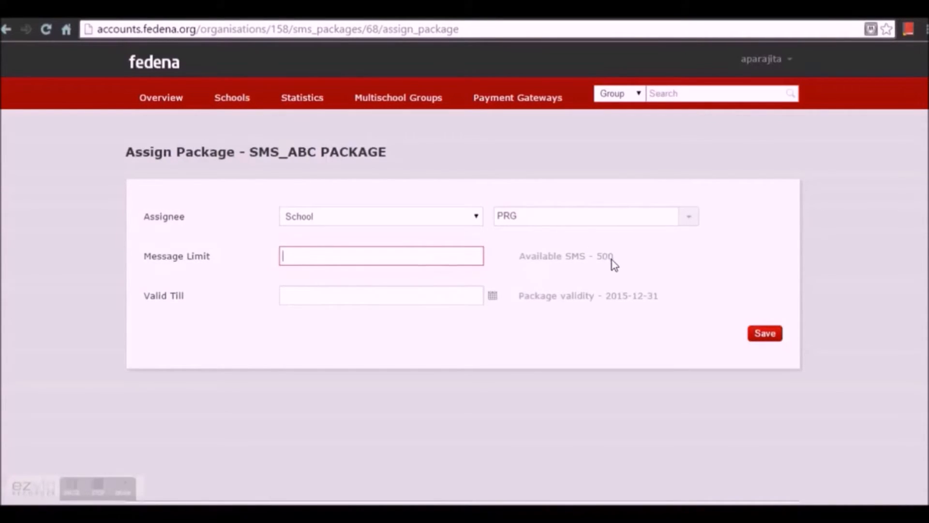
{"action": "left_click", "coordinate": [438, 257]}
{"action": "type", "text": "250"}
{"action": "left_click", "coordinate": [342, 283]}
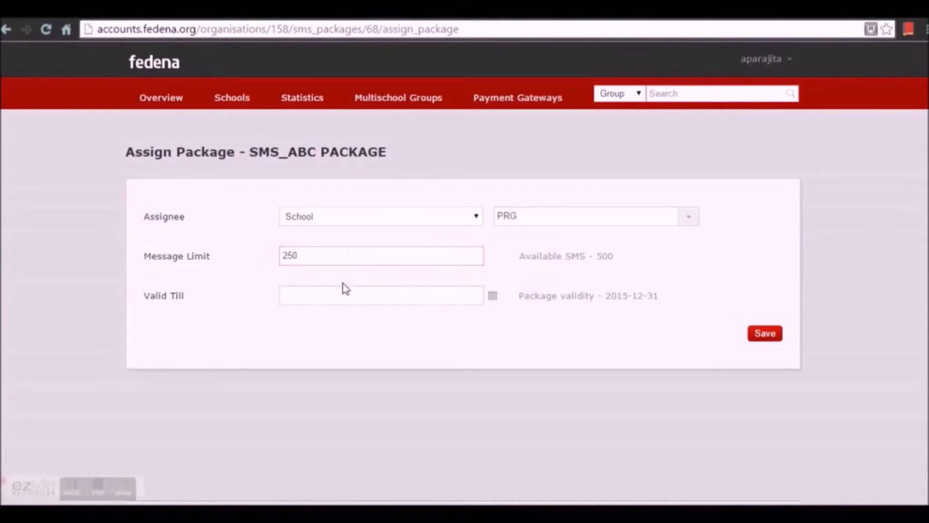
{"action": "left_click", "coordinate": [493, 297]}
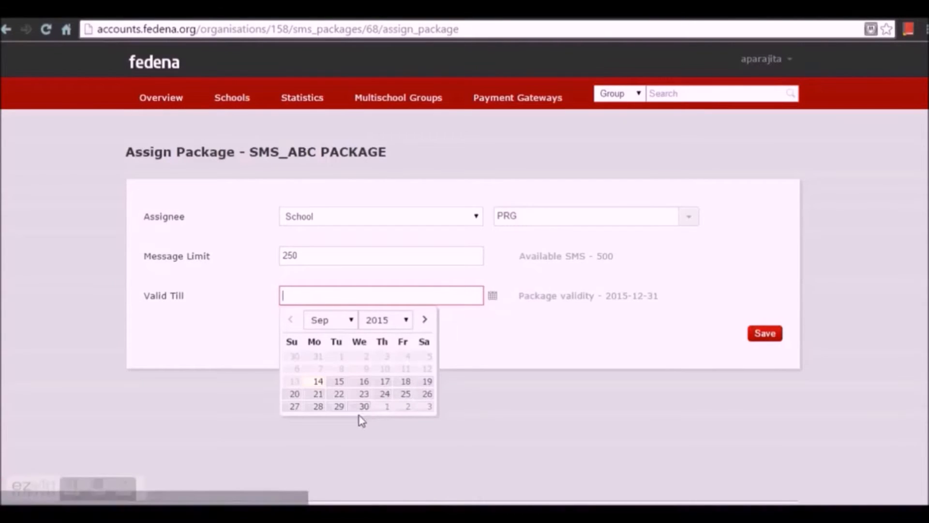
{"action": "left_click", "coordinate": [365, 410]}
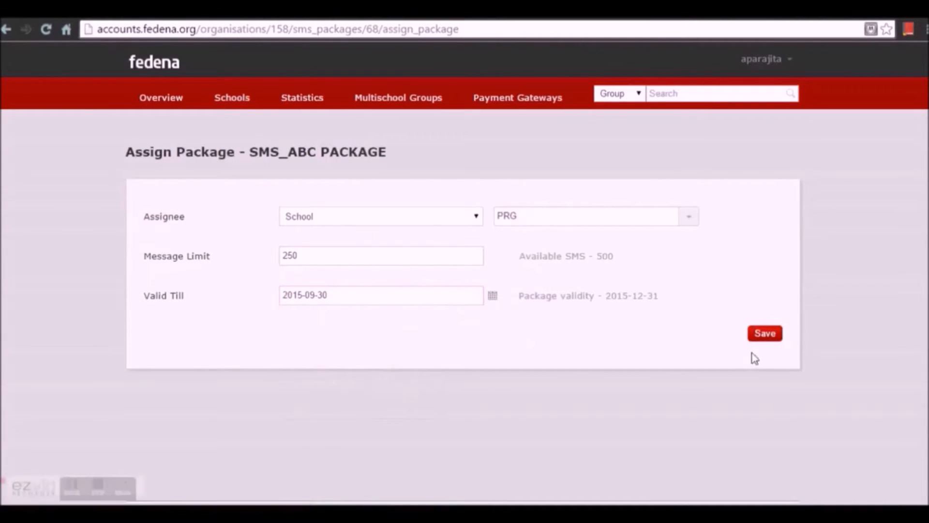
{"action": "left_click", "coordinate": [767, 337]}
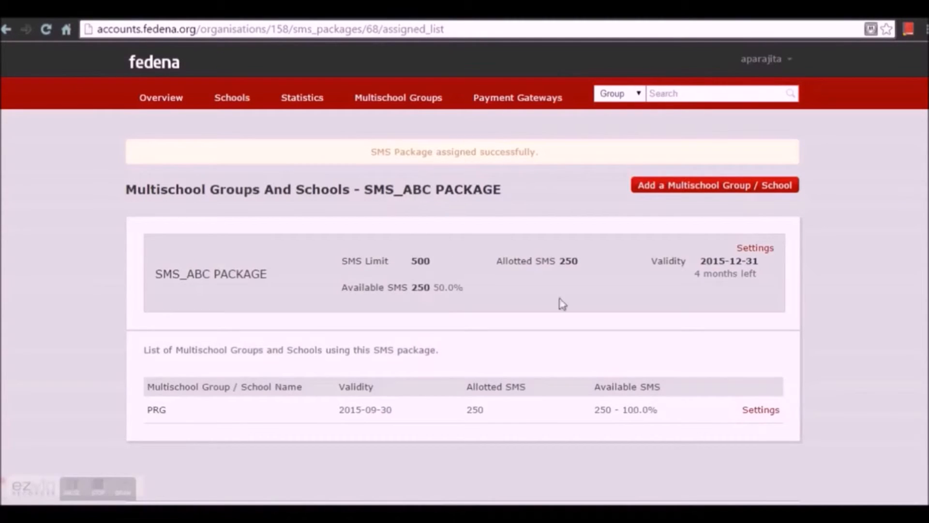
- Save the local settings (English, Indian Standard Time, India, Arial) unchanged, then return to the dashboard overview
{"action": "left_click", "coordinate": [792, 62]}
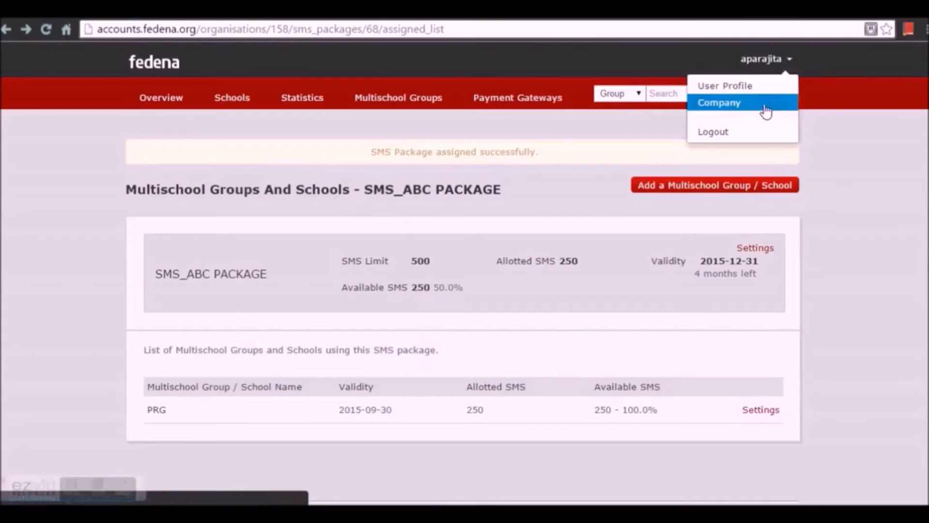
{"action": "left_click", "coordinate": [765, 105]}
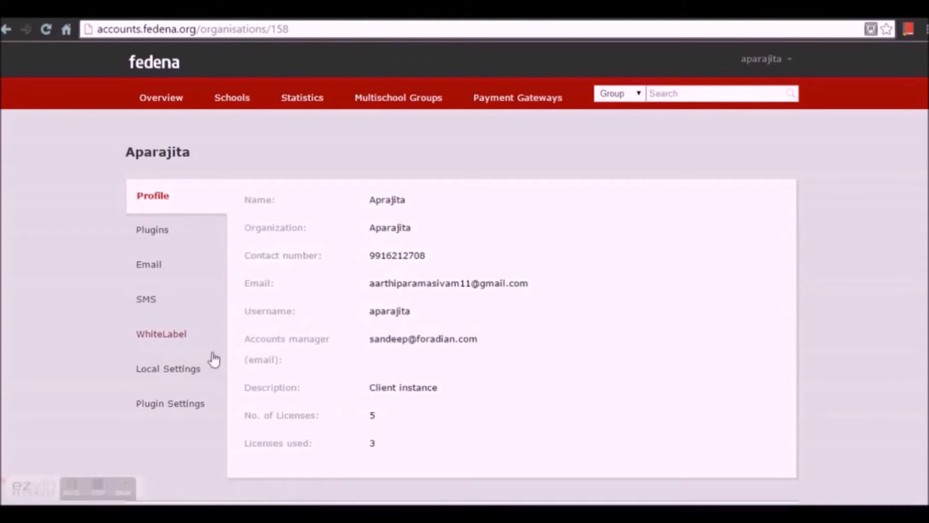
{"action": "left_click", "coordinate": [153, 374]}
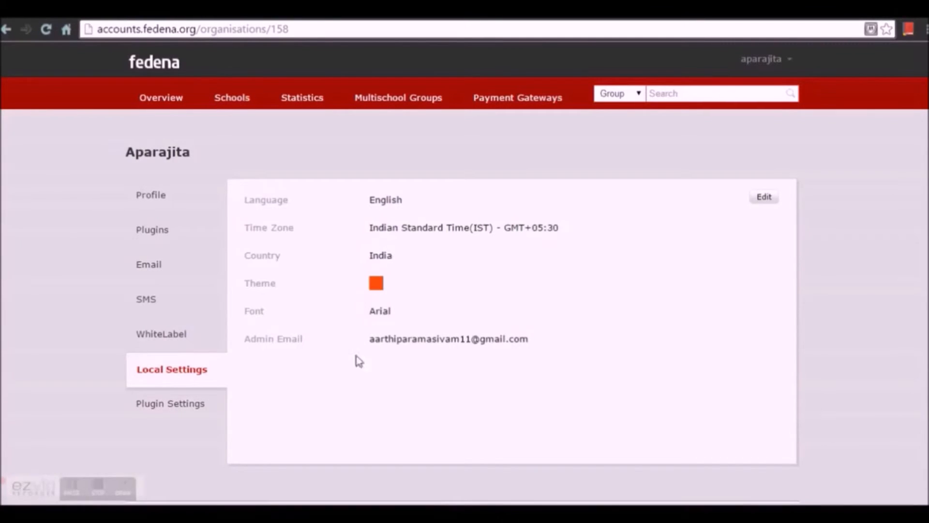
{"action": "left_click", "coordinate": [773, 205]}
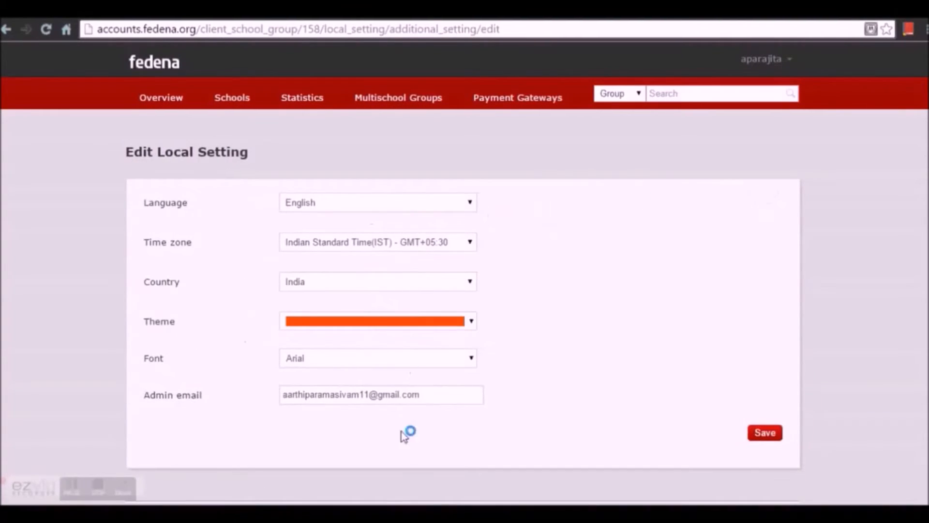
{"action": "left_click", "coordinate": [774, 436]}
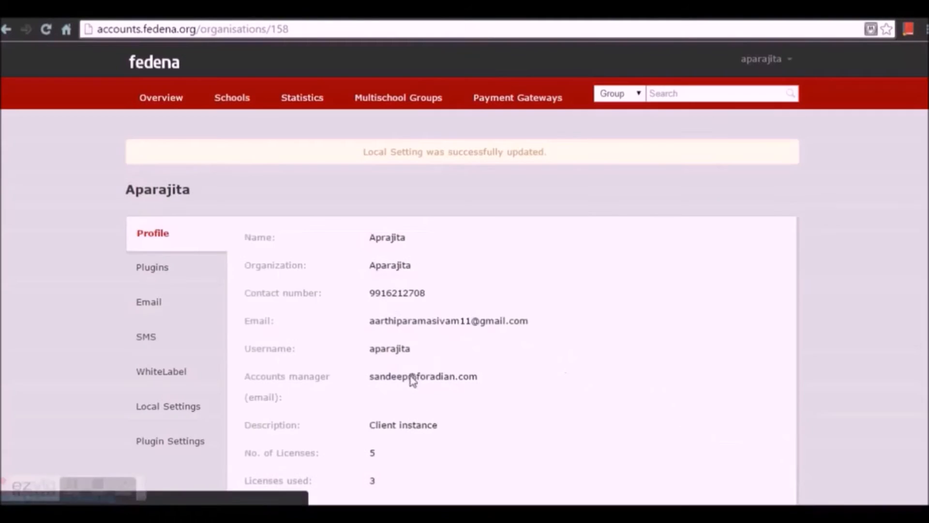
{"action": "left_click", "coordinate": [191, 448]}
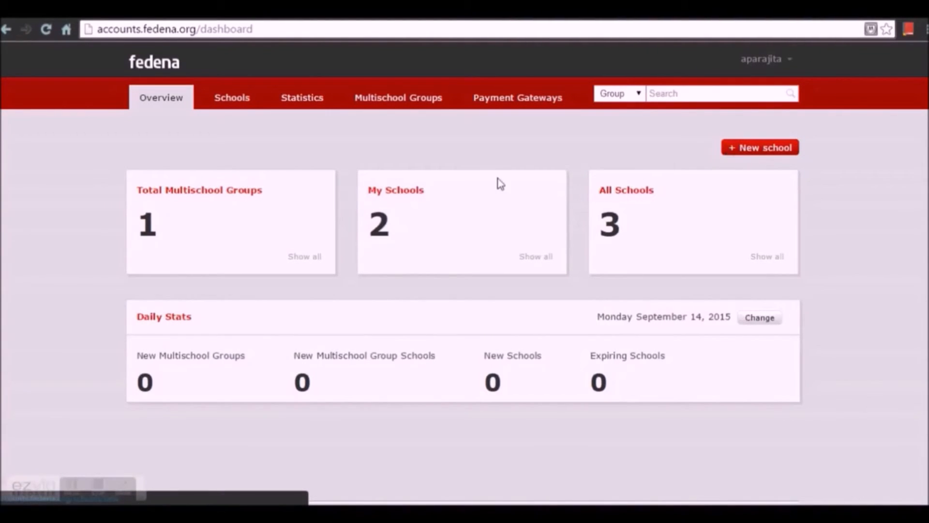
- Go from the Schools list to Payment Gateways, showing the own gateways Paypal and Authorize.Net
{"action": "left_click", "coordinate": [237, 109]}
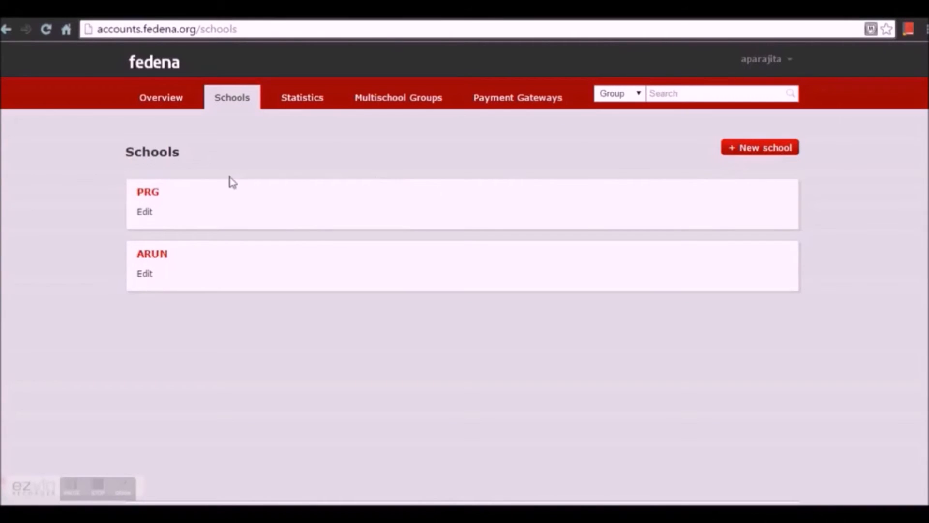
{"action": "left_click", "coordinate": [499, 109]}
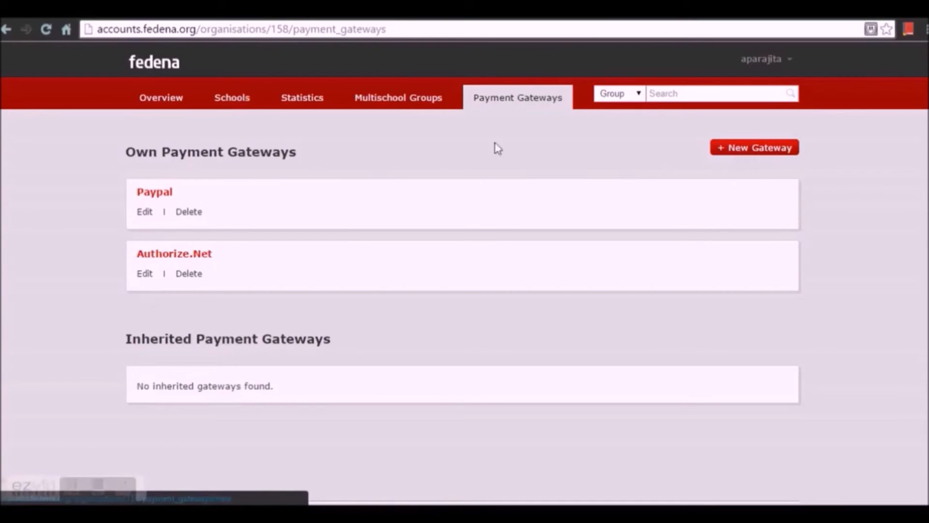
- Edit the Paypal gateway, keeping Redirect URL as the return field type
{"action": "left_click", "coordinate": [143, 212]}
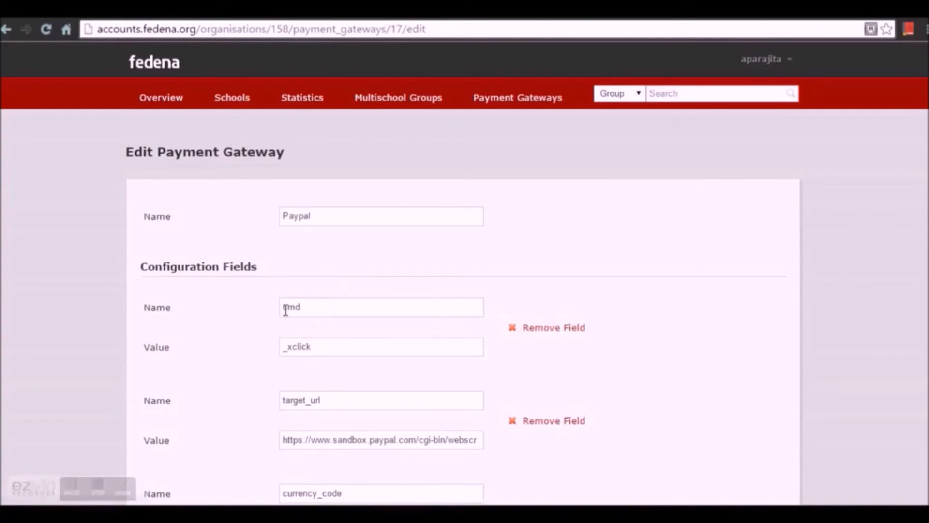
{"action": "scroll", "coordinate": [271, 336], "scroll_direction": "down", "scroll_amount": 5}
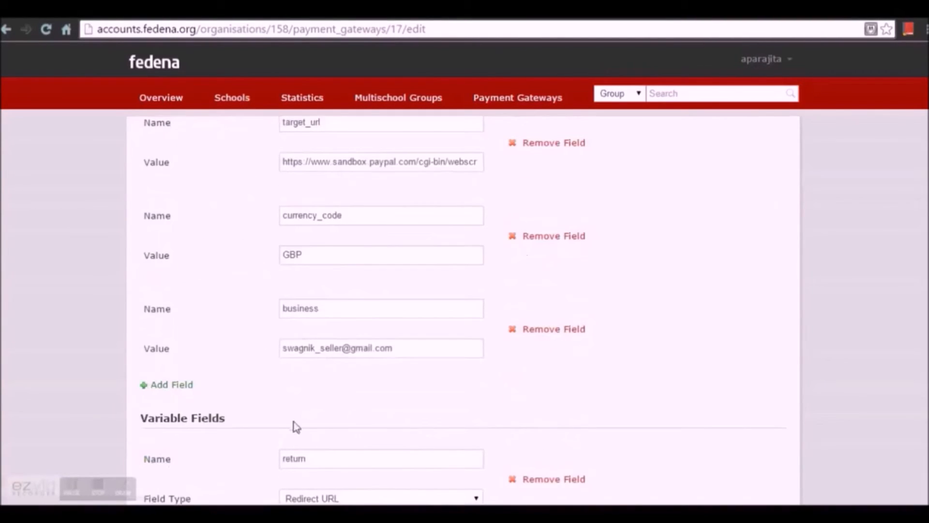
{"action": "scroll", "coordinate": [293, 426], "scroll_direction": "down", "scroll_amount": 9}
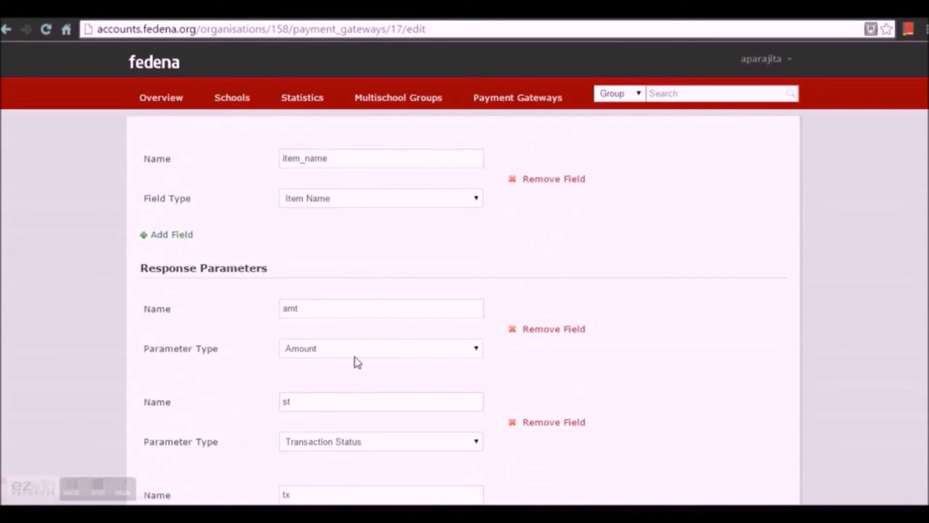
{"action": "scroll", "coordinate": [356, 358], "scroll_direction": "up", "scroll_amount": 15}
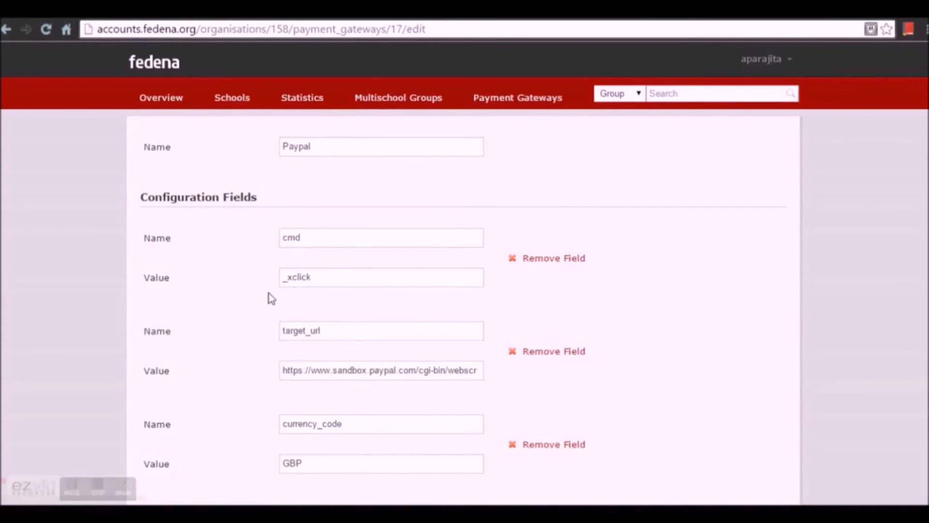
{"action": "scroll", "coordinate": [355, 336], "scroll_direction": "down", "scroll_amount": 1}
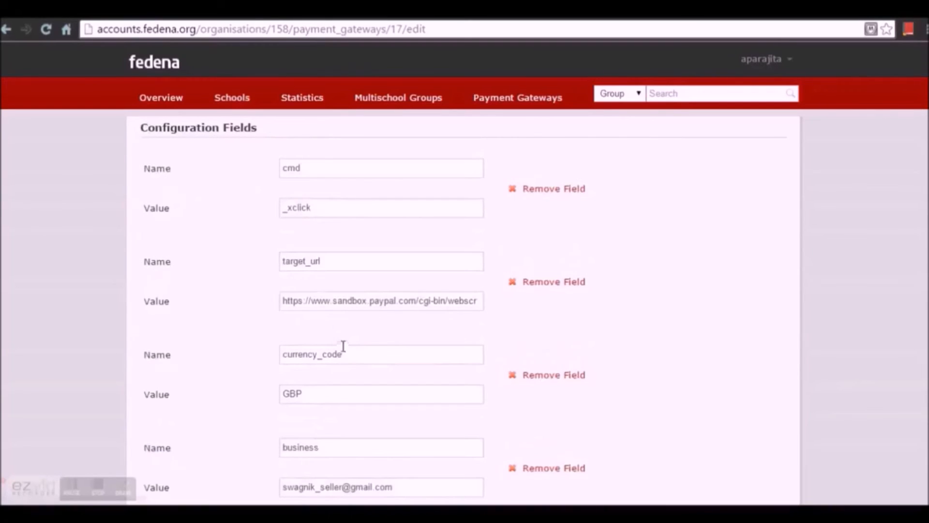
{"action": "scroll", "coordinate": [368, 328], "scroll_direction": "down", "scroll_amount": 3}
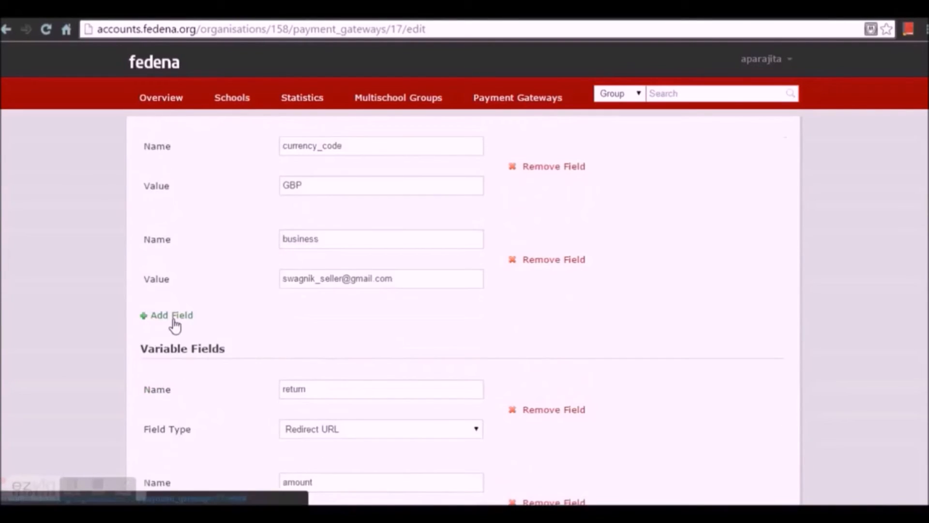
{"action": "scroll", "coordinate": [352, 346], "scroll_direction": "up", "scroll_amount": 5}
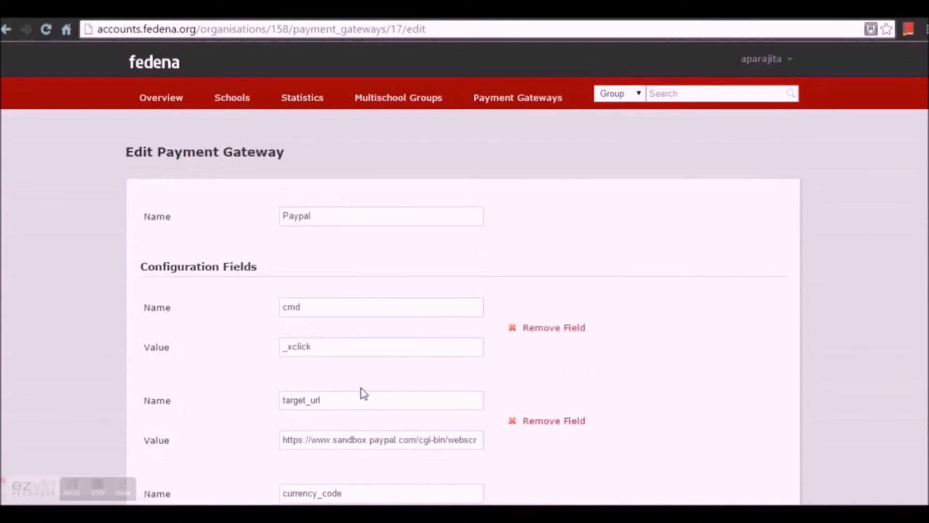
{"action": "scroll", "coordinate": [357, 391], "scroll_direction": "down", "scroll_amount": 1}
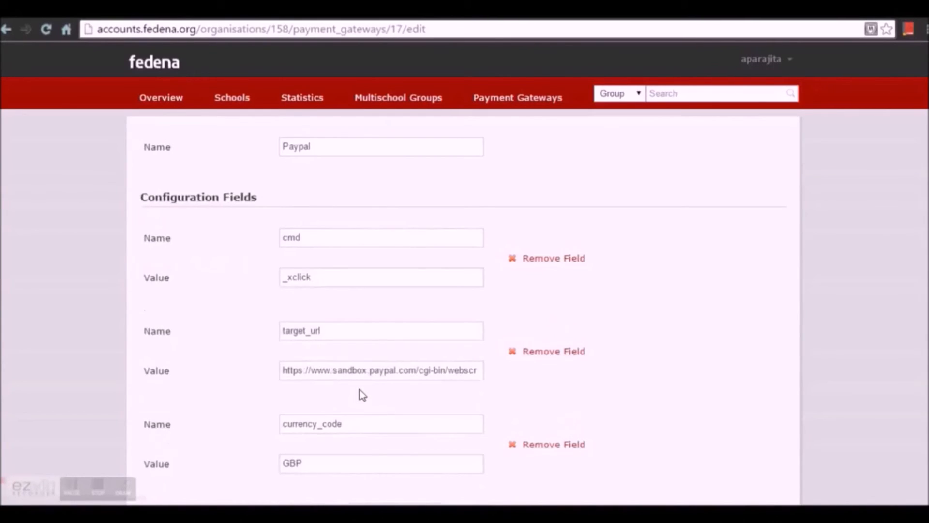
{"action": "scroll", "coordinate": [349, 397], "scroll_direction": "down", "scroll_amount": 1}
{"action": "scroll", "coordinate": [326, 400], "scroll_direction": "down", "scroll_amount": 2}
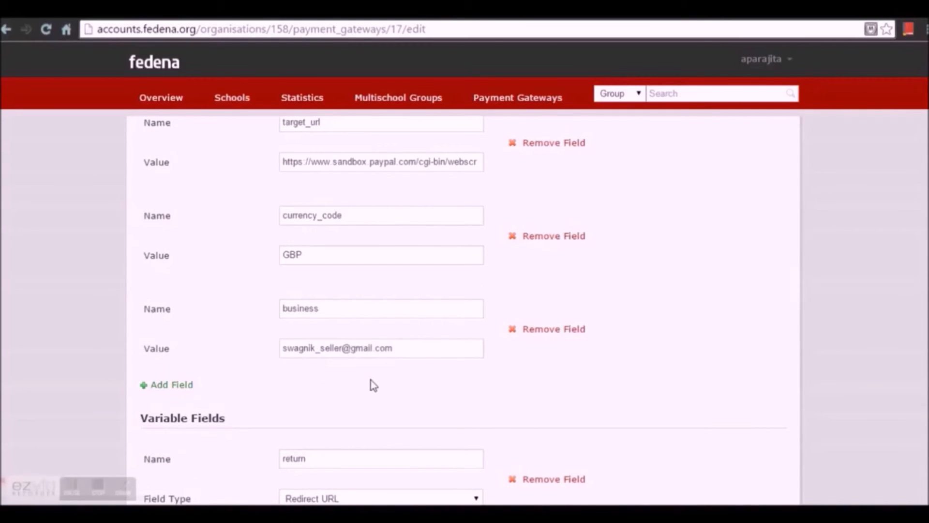
{"action": "scroll", "coordinate": [374, 386], "scroll_direction": "down", "scroll_amount": 2}
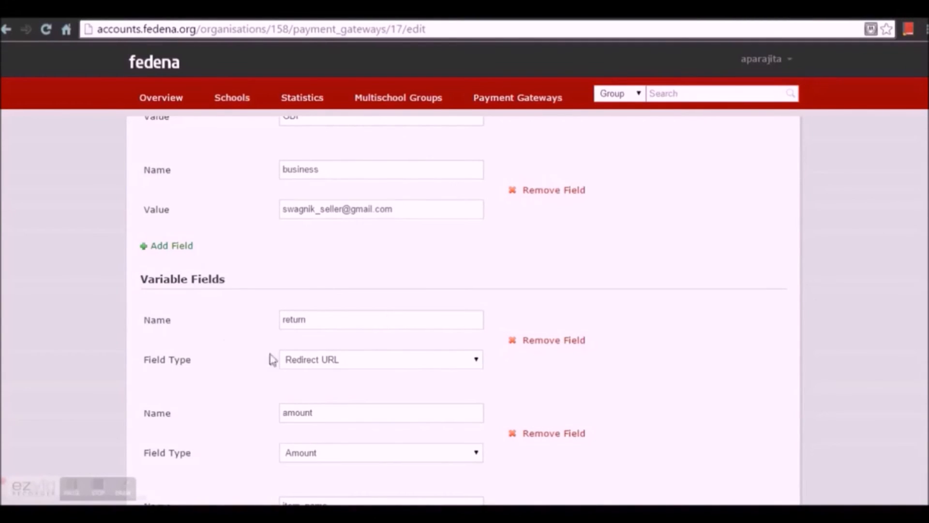
{"action": "left_click", "coordinate": [440, 367]}
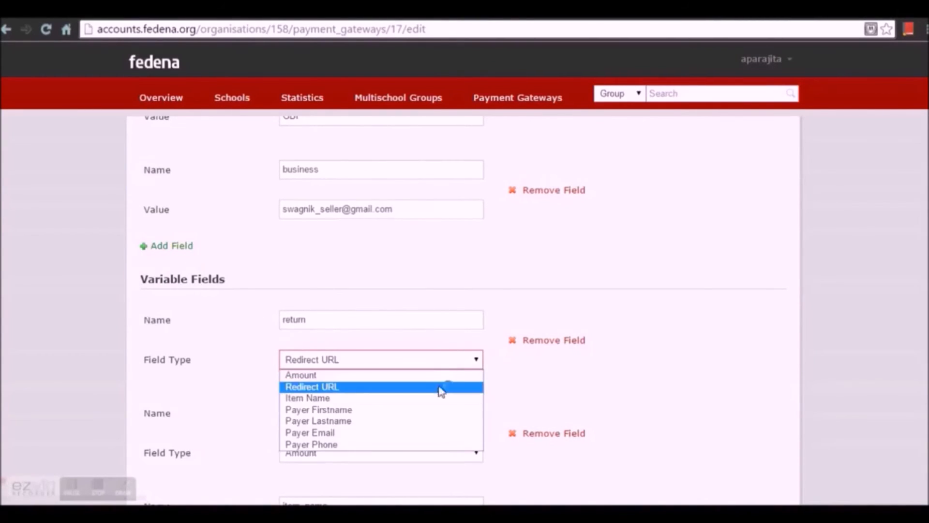
{"action": "left_click", "coordinate": [628, 295]}
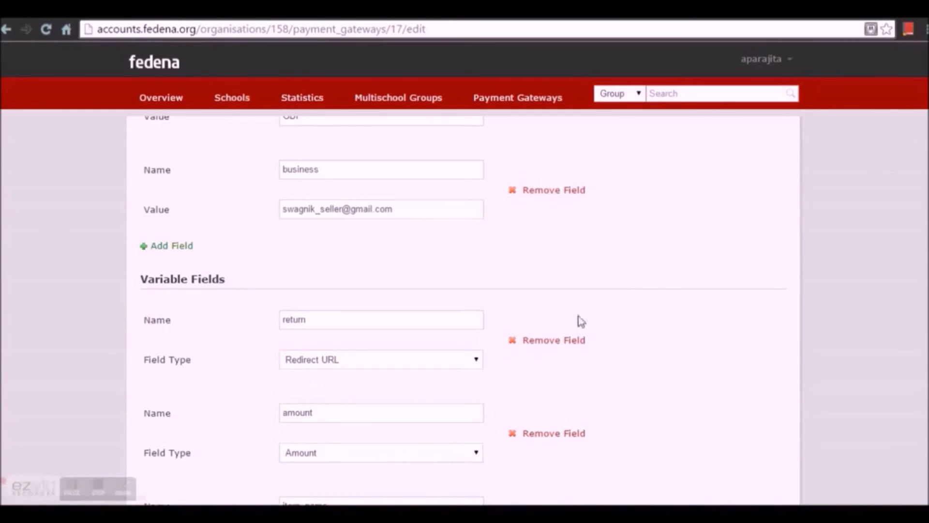
- Keep Amount as the amt parameter type and save the Paypal gateway
{"action": "scroll", "coordinate": [214, 359], "scroll_direction": "down", "scroll_amount": 3}
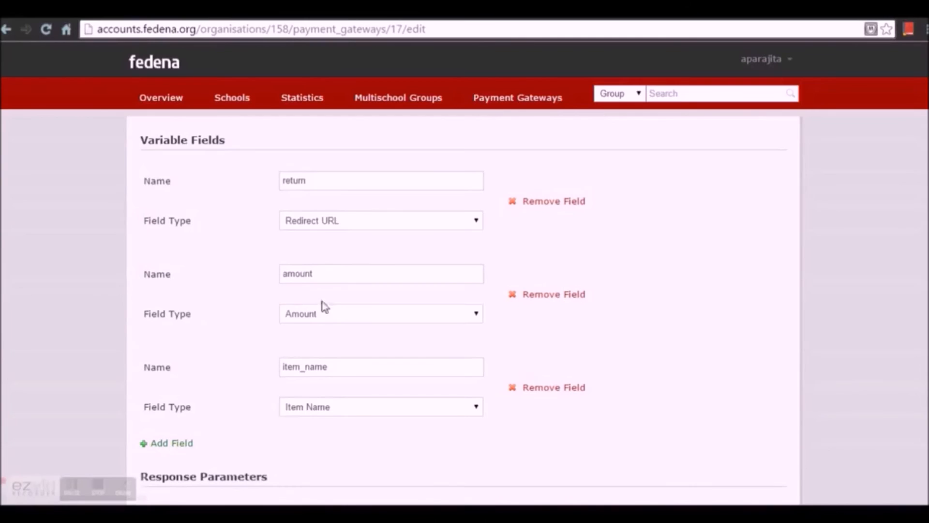
{"action": "scroll", "coordinate": [290, 344], "scroll_direction": "down", "scroll_amount": 3}
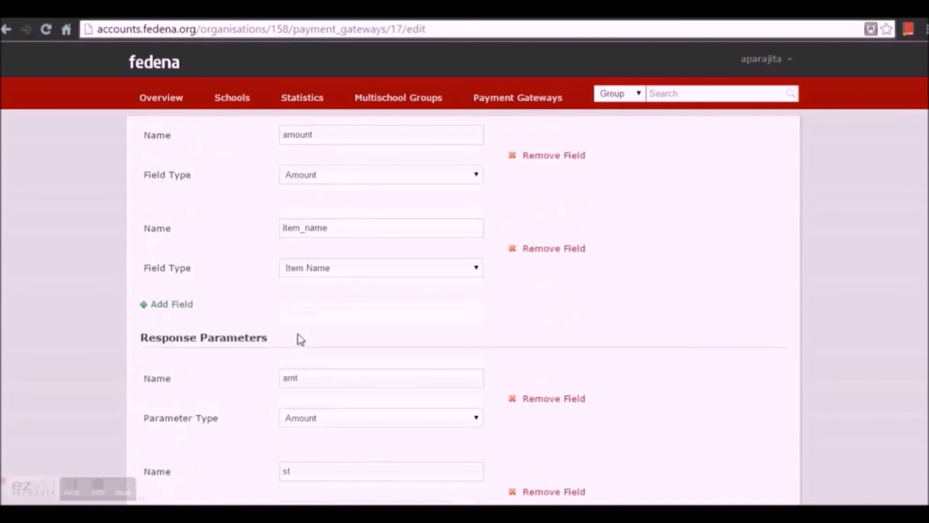
{"action": "scroll", "coordinate": [329, 351], "scroll_direction": "down", "scroll_amount": 1}
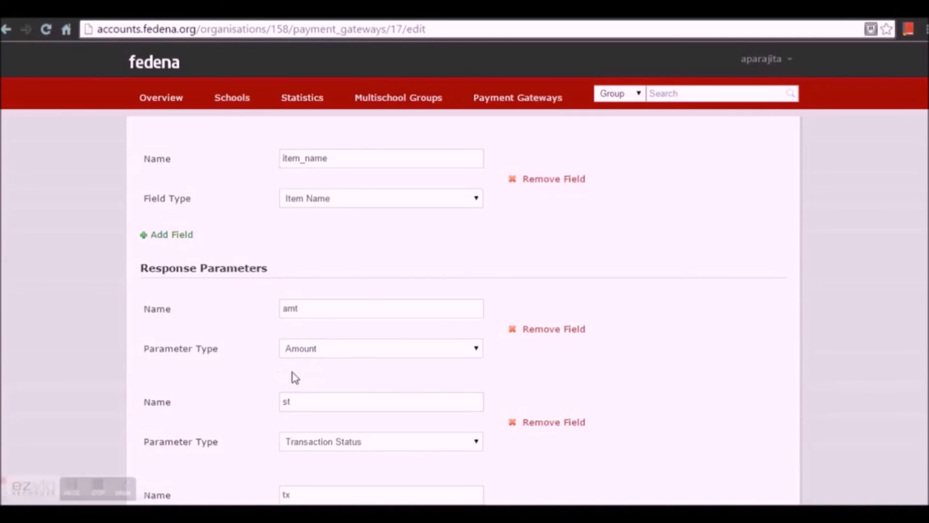
{"action": "left_click", "coordinate": [312, 352]}
{"action": "left_click", "coordinate": [314, 349]}
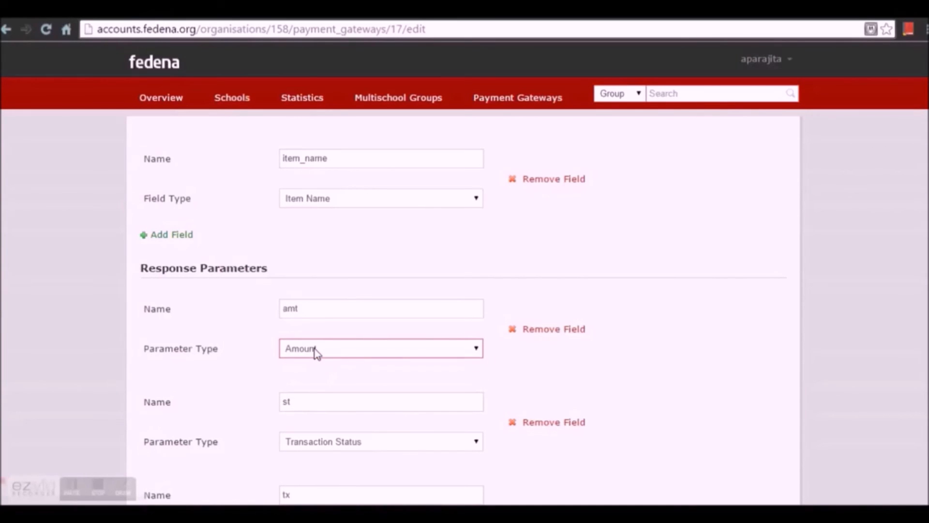
{"action": "left_click", "coordinate": [316, 353]}
{"action": "left_click", "coordinate": [317, 352]}
{"action": "scroll", "coordinate": [314, 357], "scroll_direction": "down", "scroll_amount": 5}
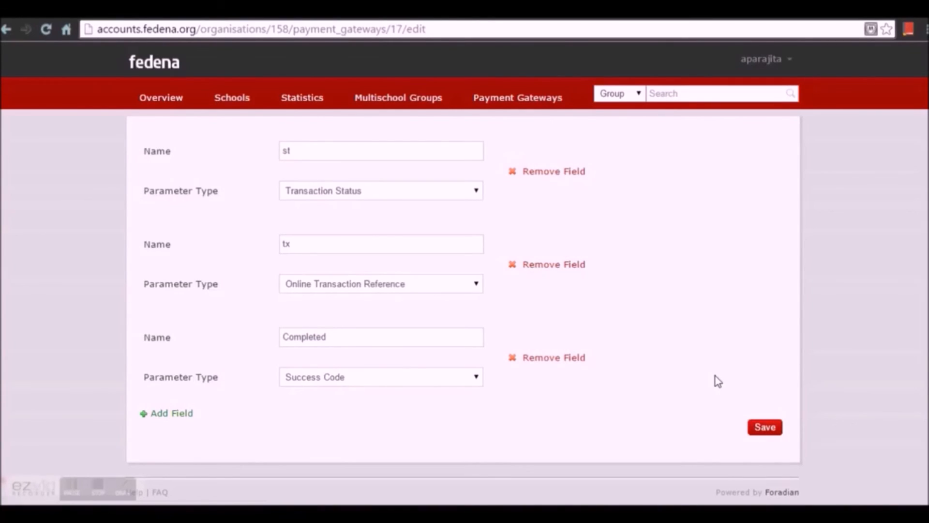
{"action": "left_click", "coordinate": [768, 430]}
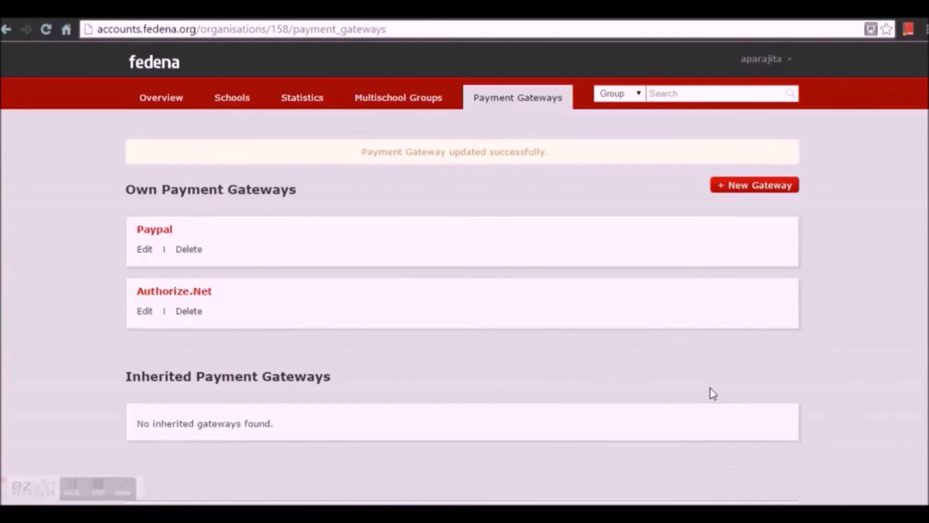